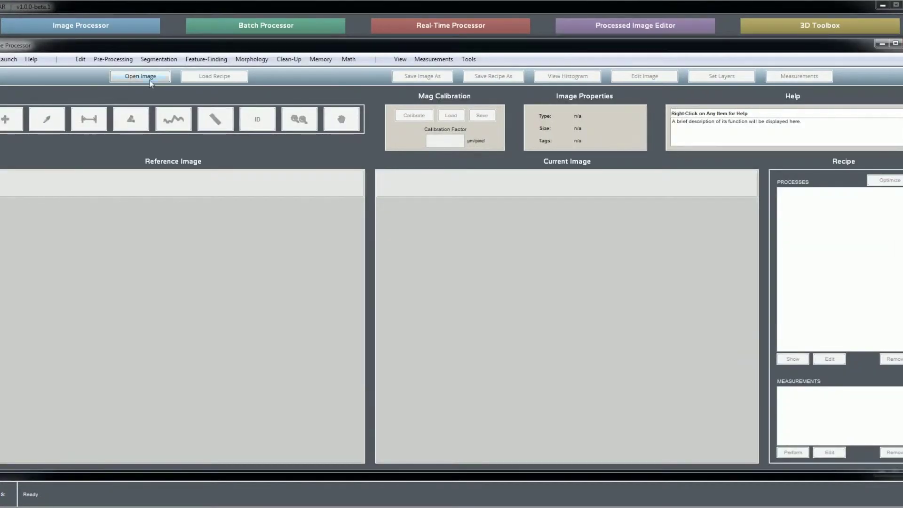
# - Open the I45 20 kx image
pyautogui.click(150, 81)
pyautogui.click(161, 143)
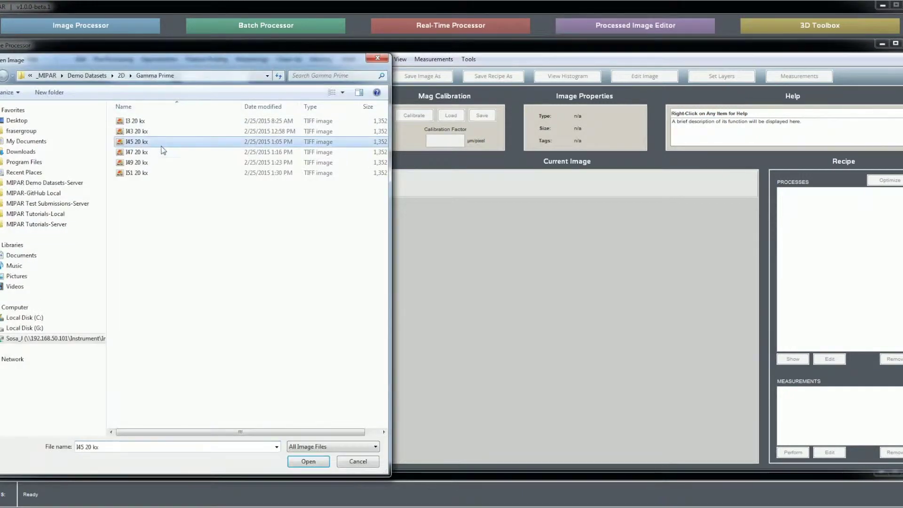
pyautogui.click(308, 461)
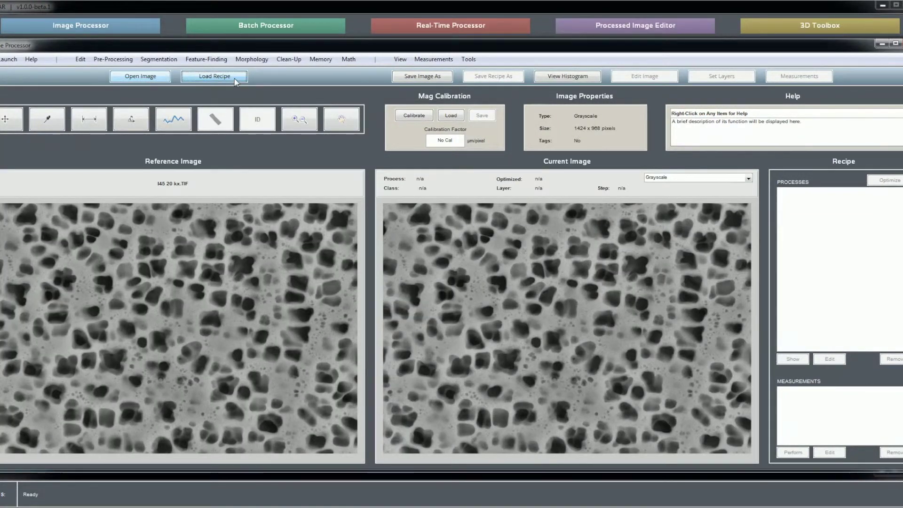
# - Load and run the Recipe_FindSecondary+Tertiary_wLayers_wMeas.rcp recipe on the image
pyautogui.click(234, 78)
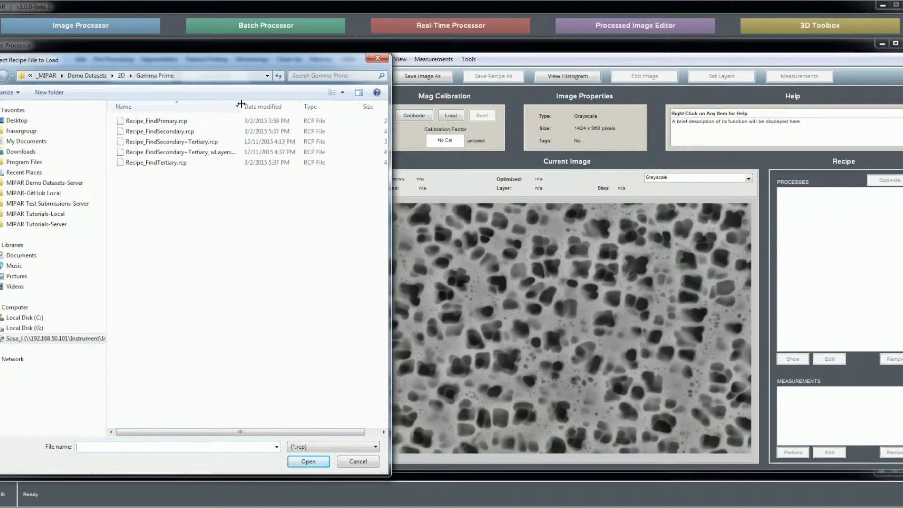
pyautogui.moveTo(242, 103); pyautogui.dragTo(285, 103)
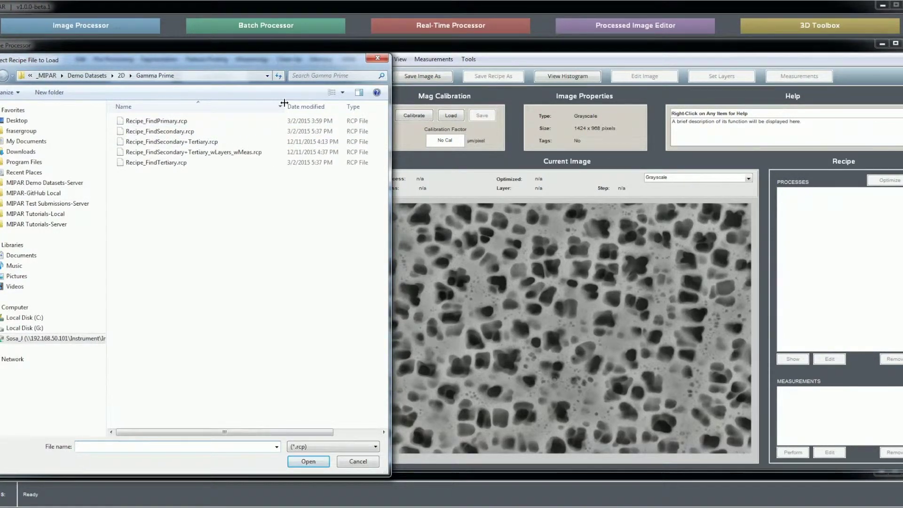
pyautogui.click(235, 152)
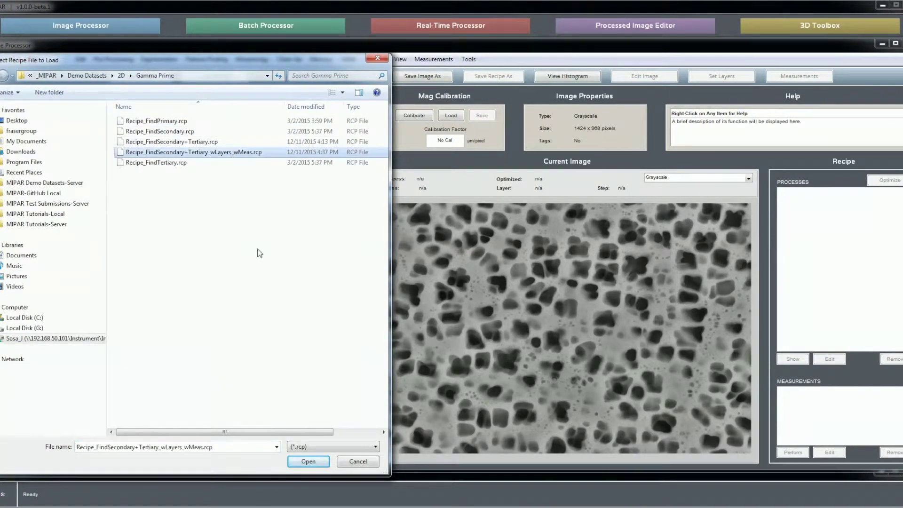
pyautogui.click(309, 462)
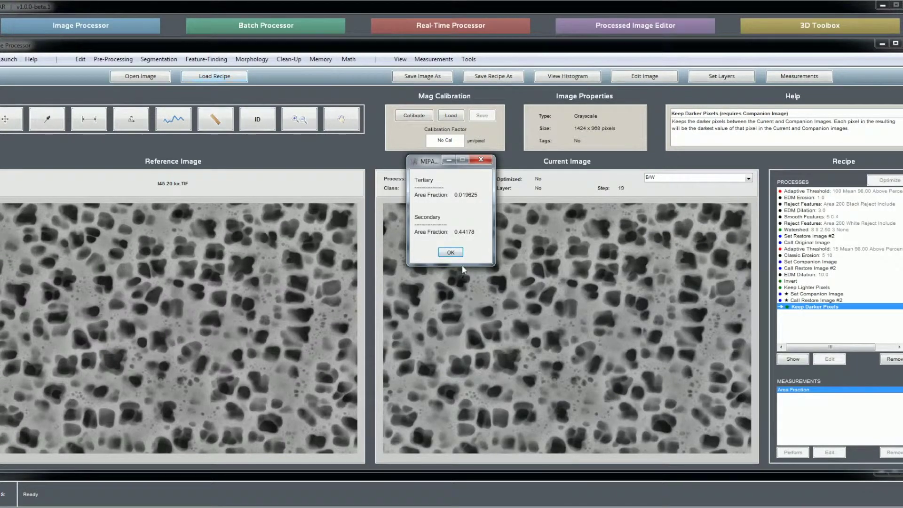
# - Read Tertiary 0.019625 and Secondary 0.44178 area fractions, close results, and view Set Companion Image
pyautogui.moveTo(433, 161); pyautogui.dragTo(424, 160)
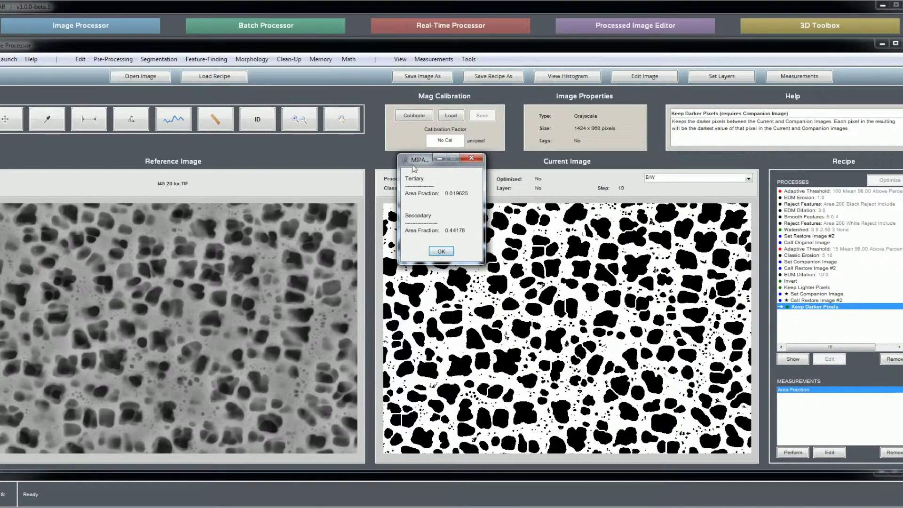
pyautogui.moveTo(413, 168); pyautogui.dragTo(322, 154)
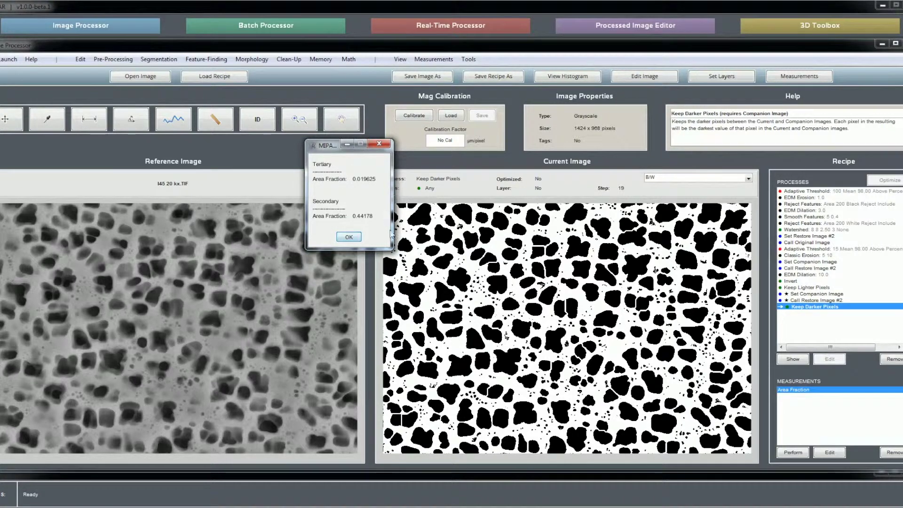
pyautogui.moveTo(320, 145); pyautogui.dragTo(393, 147)
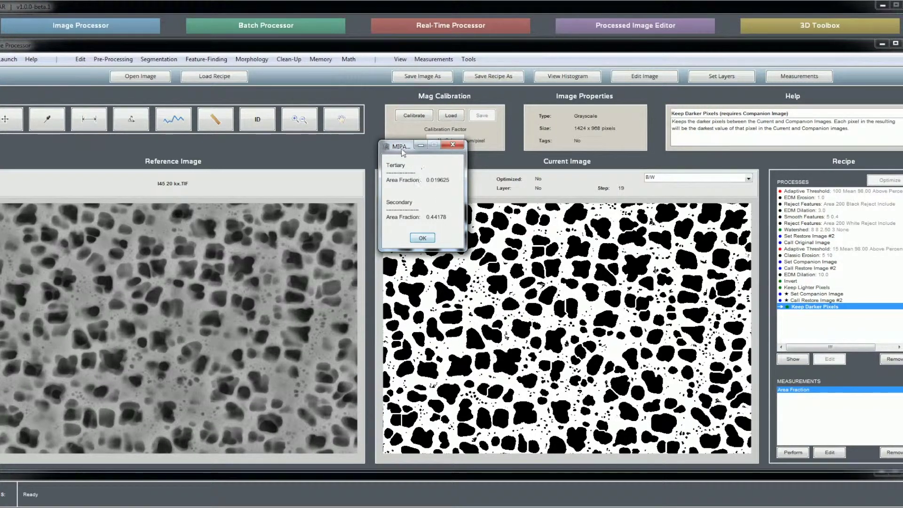
pyautogui.moveTo(401, 148); pyautogui.dragTo(393, 138)
pyautogui.click(414, 227)
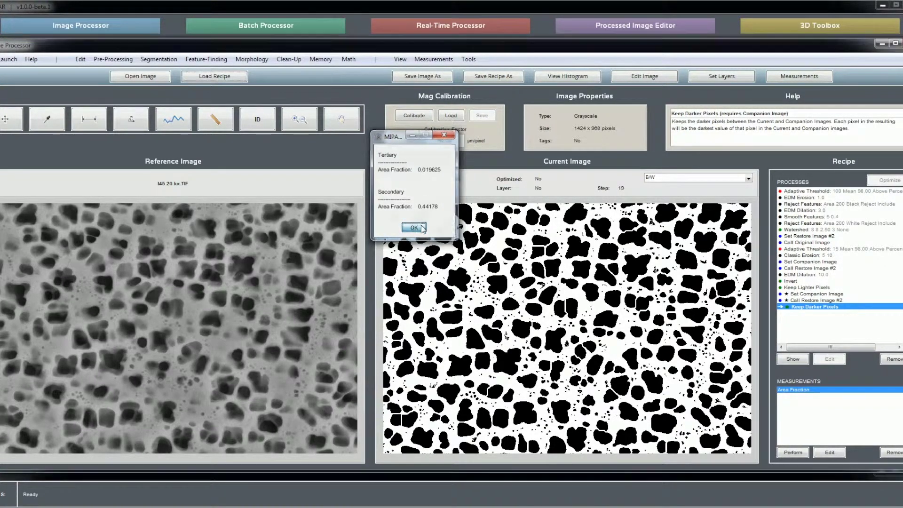
pyautogui.click(823, 294)
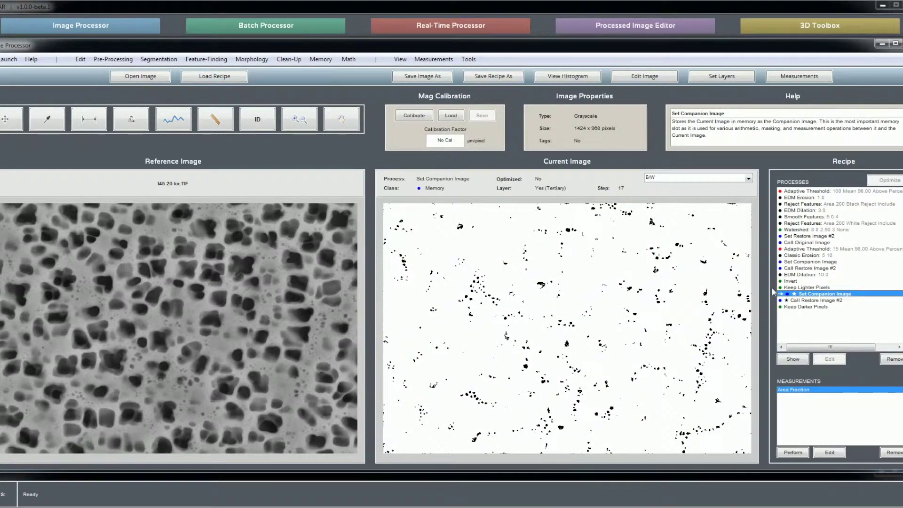
# - View secondary particles at Call Restore Image #2, then return to Set Companion Image
pyautogui.click(805, 300)
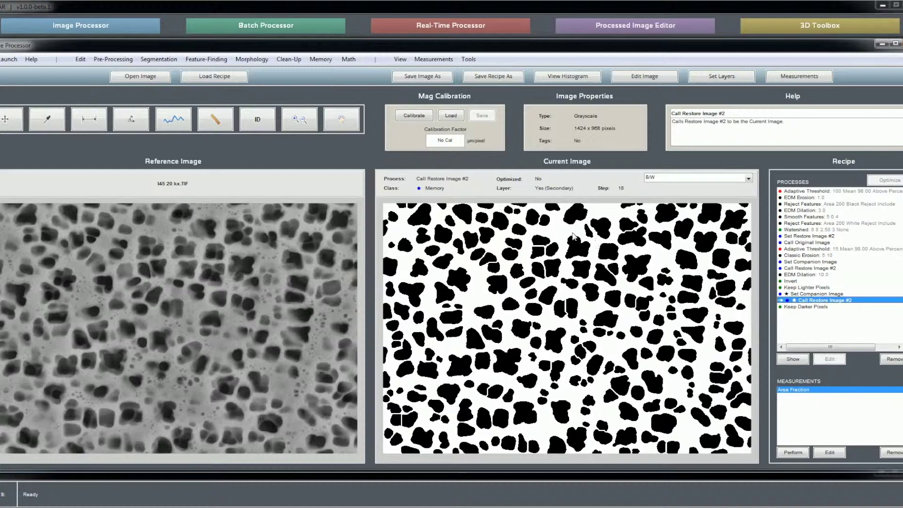
pyautogui.click(819, 294)
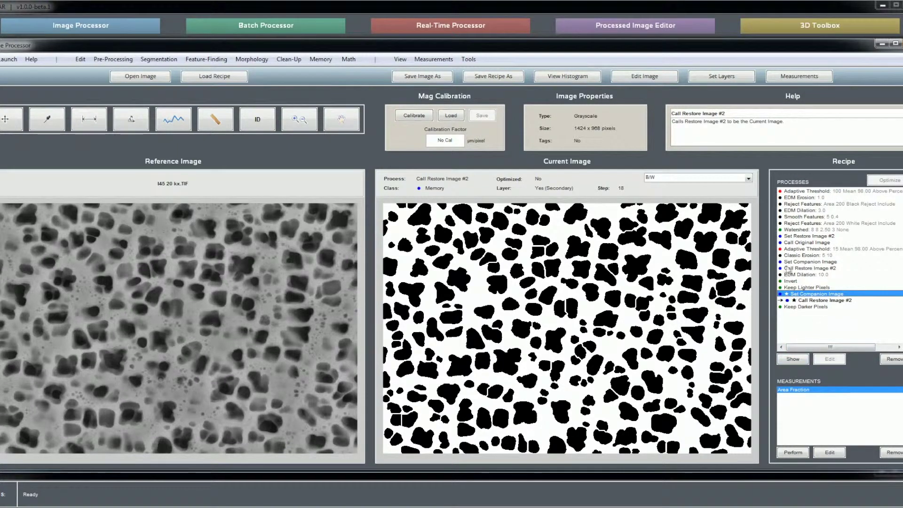
# - Switch the display to Outline and view secondary, then tertiary particle outlines
pyautogui.click(684, 181)
pyautogui.click(670, 197)
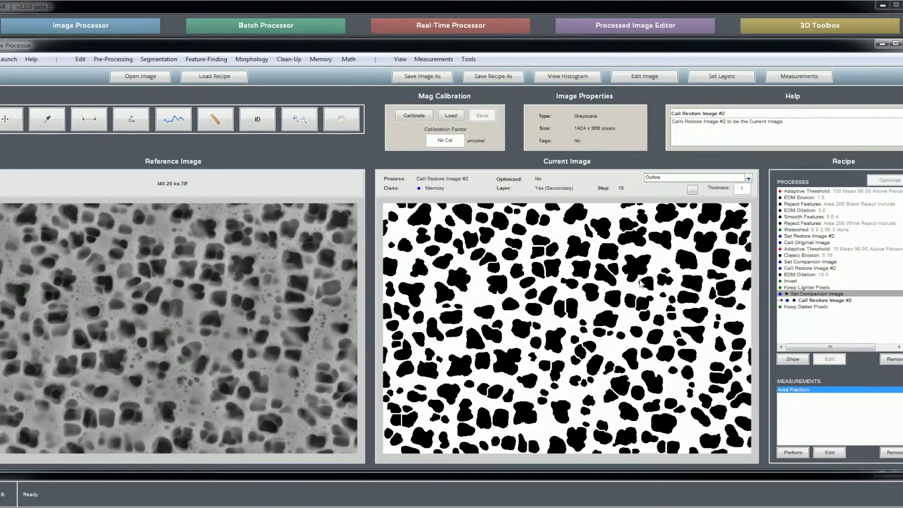
pyautogui.click(800, 300)
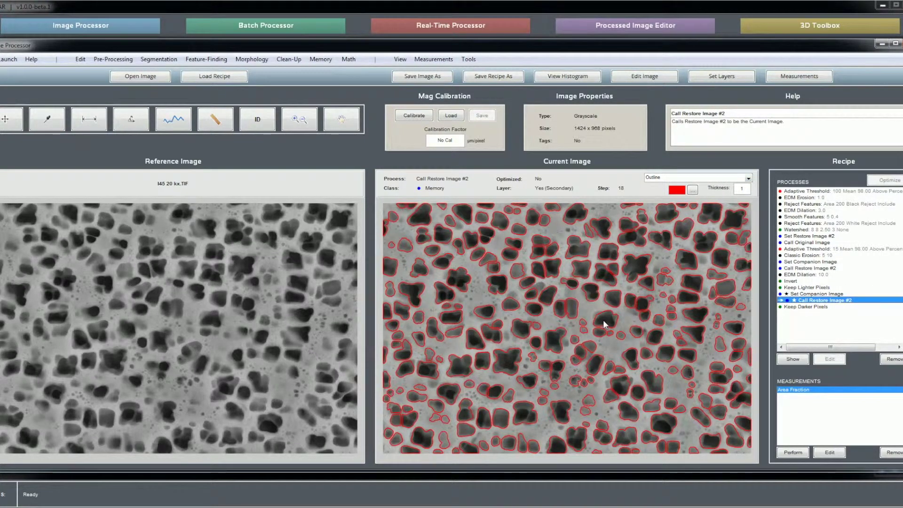
pyautogui.click(818, 293)
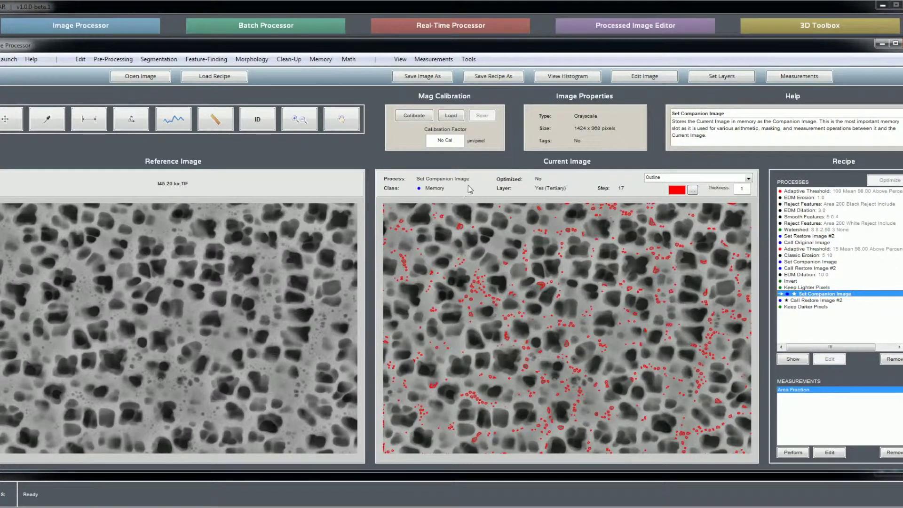
pyautogui.click(341, 119)
pyautogui.click(283, 28)
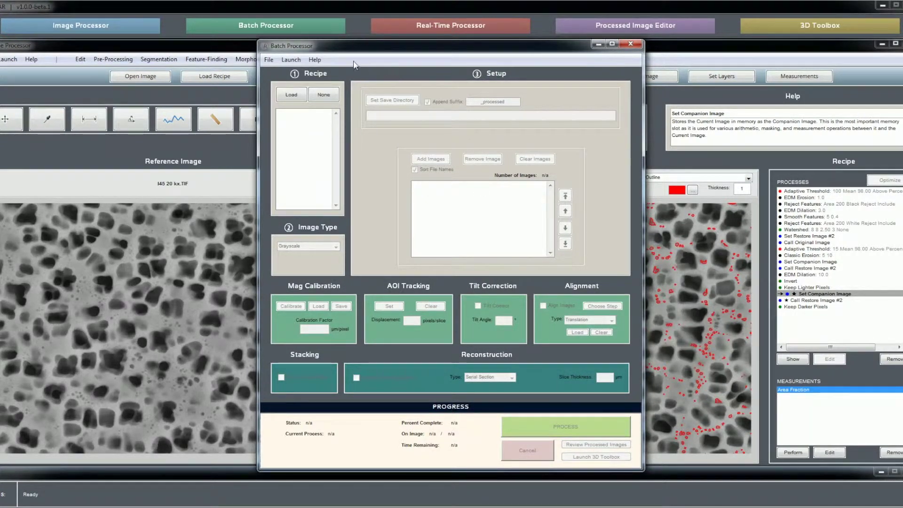
pyautogui.click(630, 44)
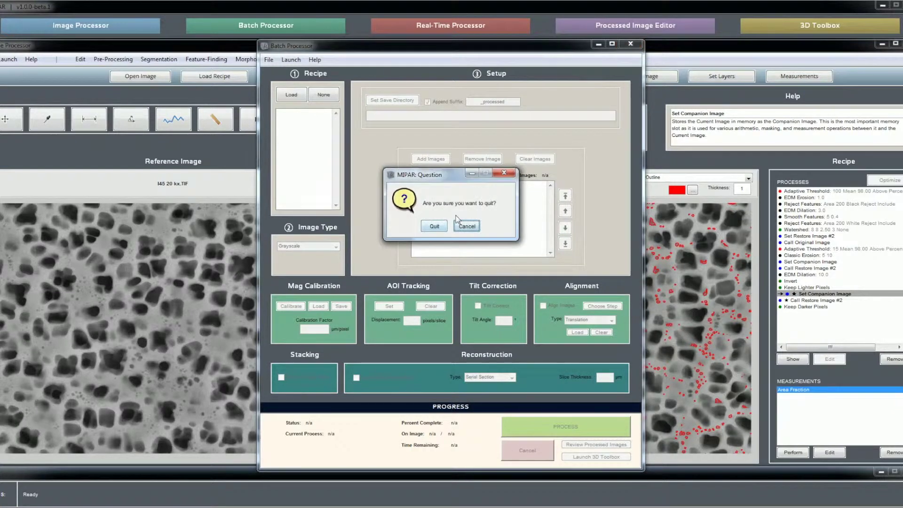
pyautogui.click(439, 224)
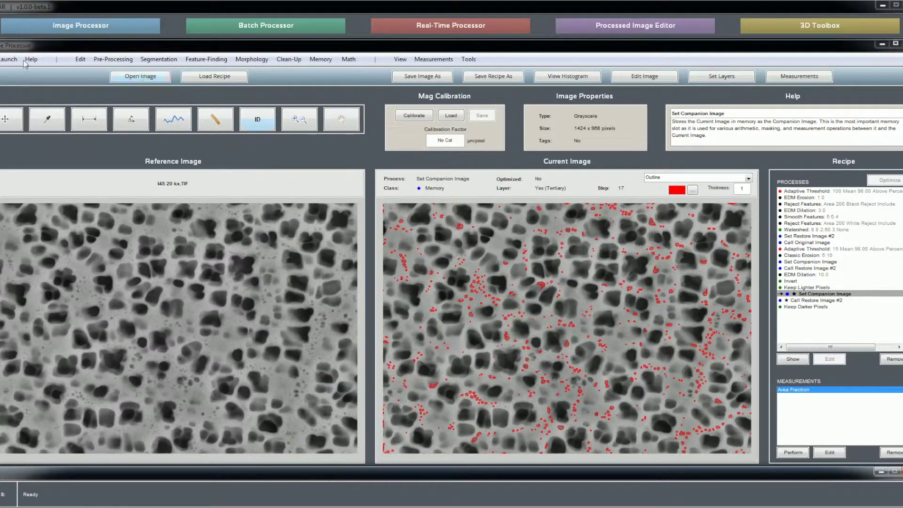
pyautogui.click(10, 60)
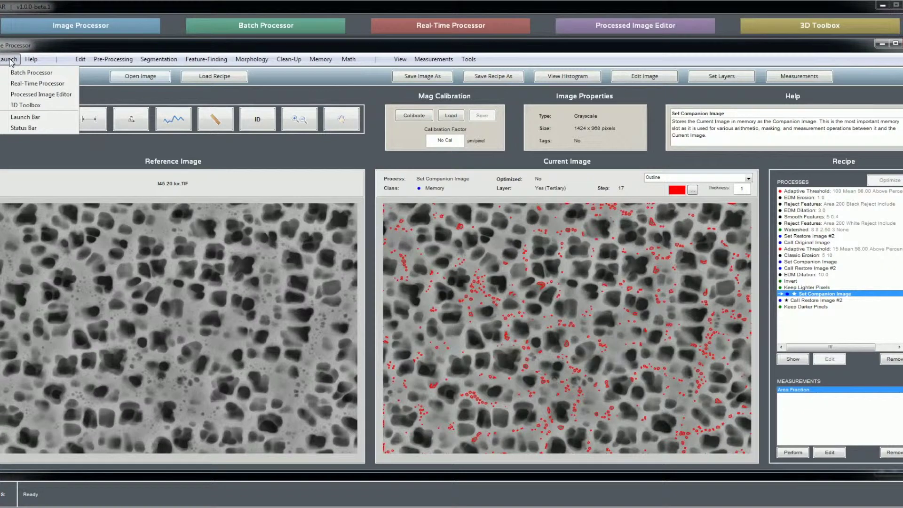
pyautogui.click(24, 72)
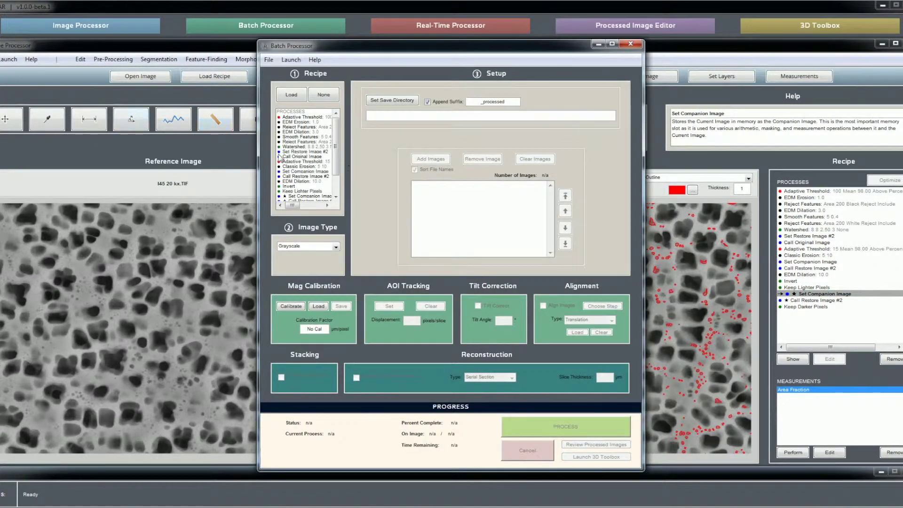
pyautogui.moveTo(337, 130); pyautogui.dragTo(338, 158)
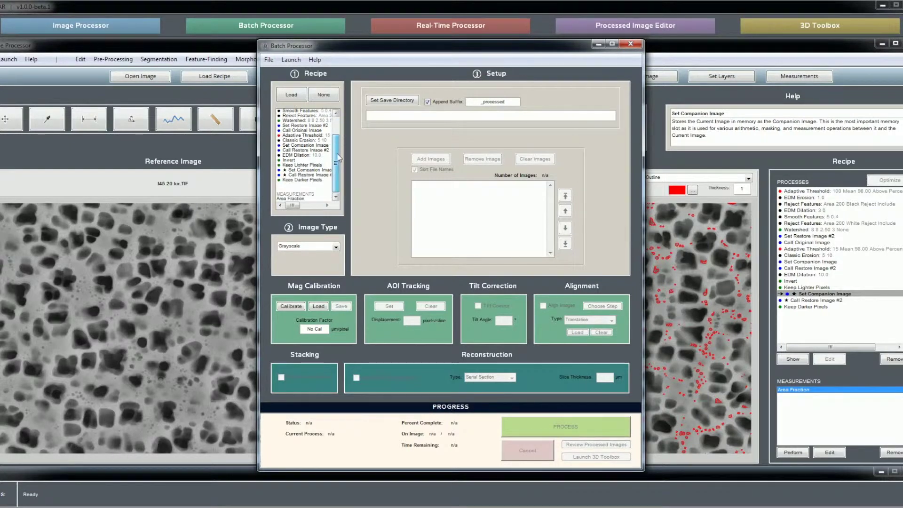
pyautogui.scroll(2, 338, 149)
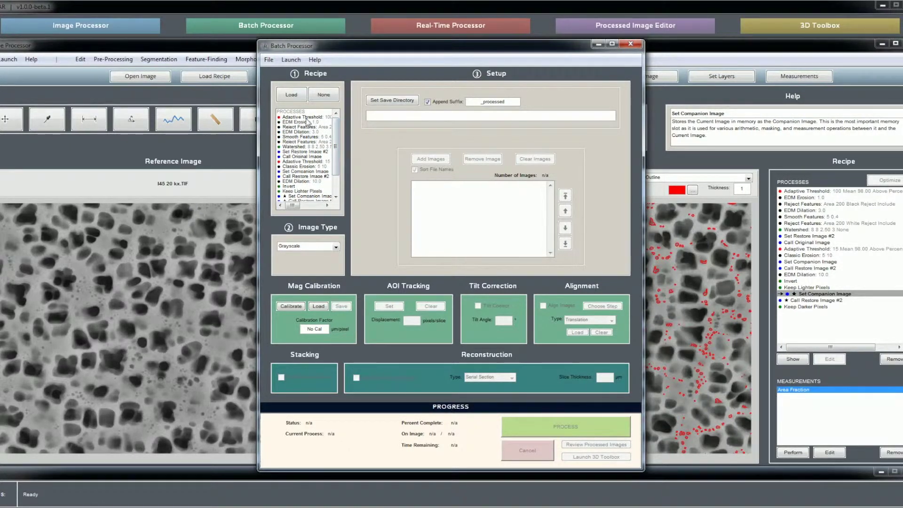
pyautogui.click(630, 44)
pyautogui.click(434, 226)
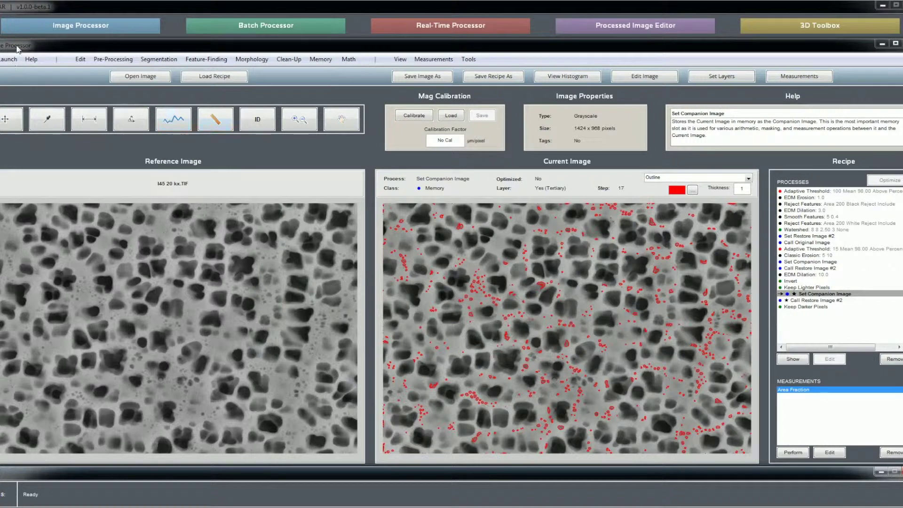
# - Launch the Batch Processor, cancel the recipe file chooser, and review the recipe's process list
pyautogui.click(9, 59)
pyautogui.click(16, 77)
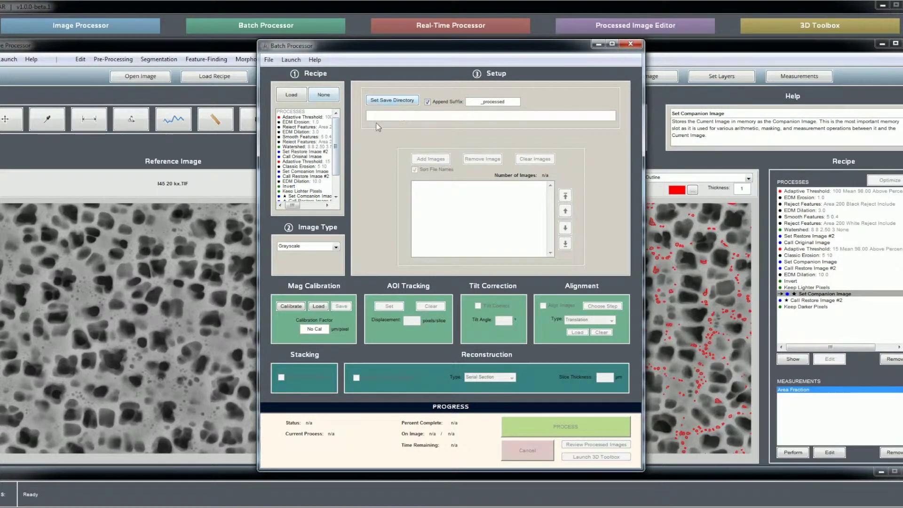
pyautogui.click(291, 94)
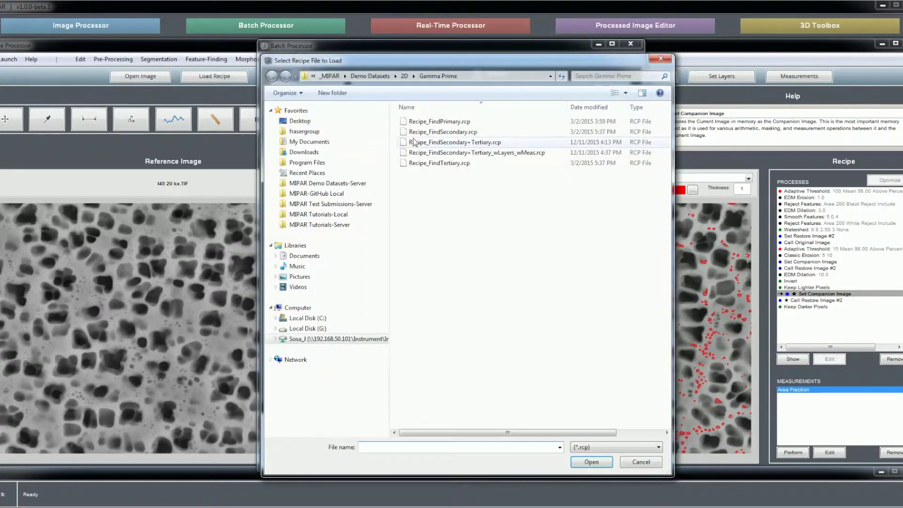
pyautogui.click(459, 155)
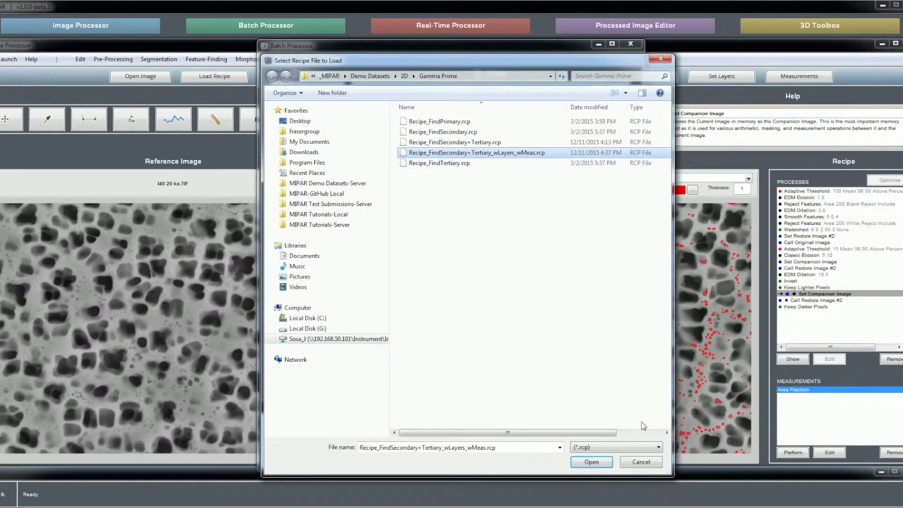
pyautogui.click(640, 462)
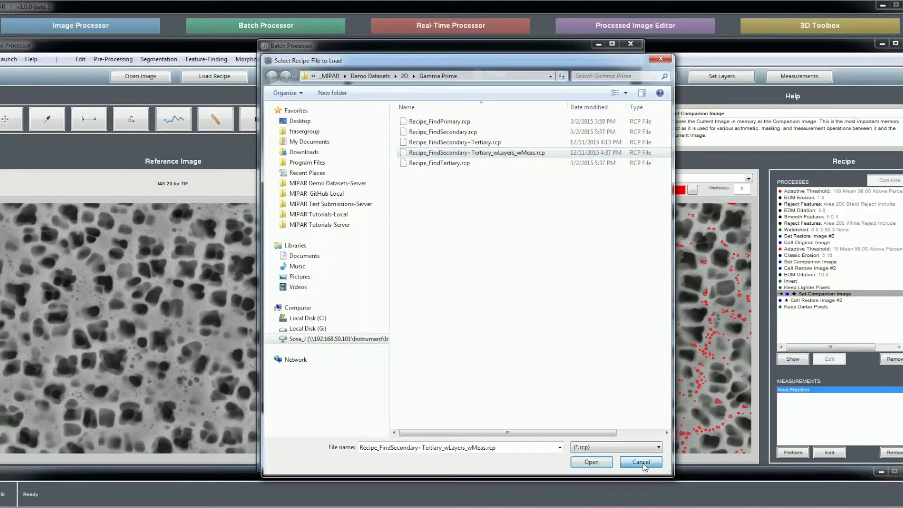
pyautogui.scroll(-1, 337, 150)
pyautogui.scroll(2, 337, 151)
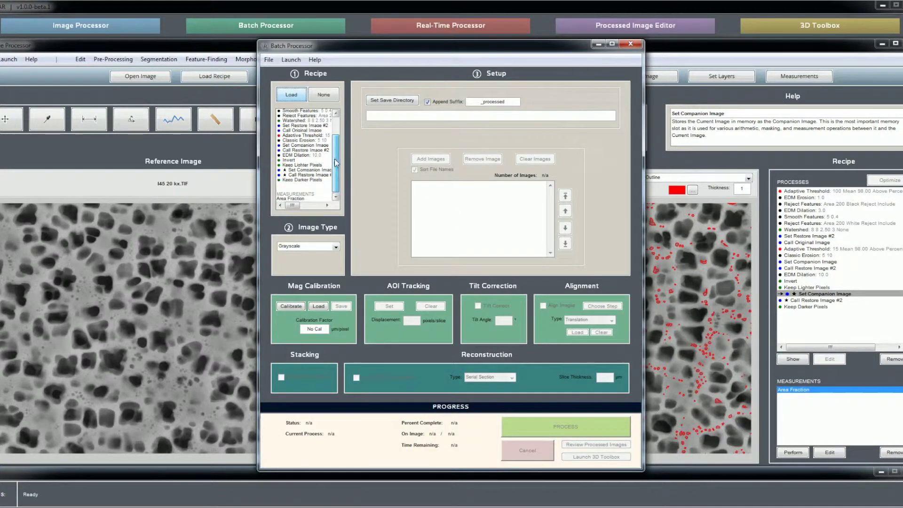
pyautogui.click(323, 248)
# - Keep Grayscale image type and set the batch save directory to the Gamma Prime folder
pyautogui.click(316, 260)
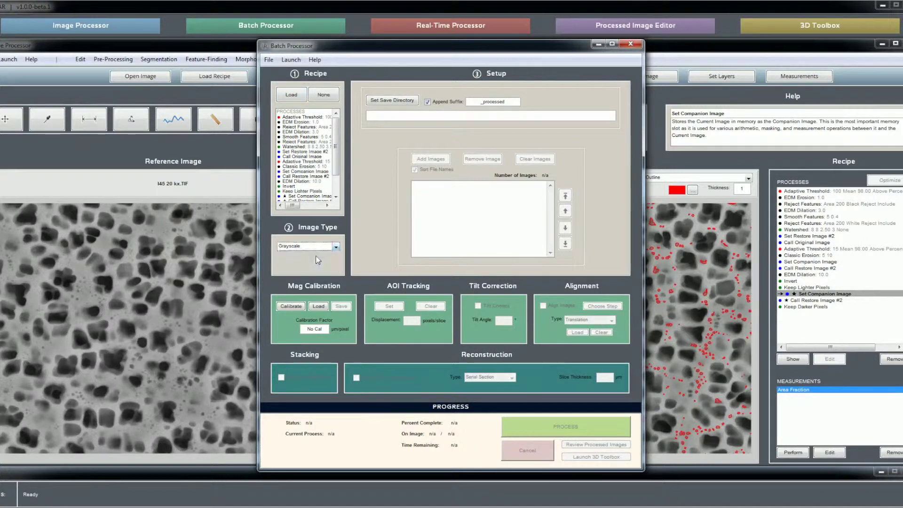
pyautogui.click(395, 101)
pyautogui.click(417, 101)
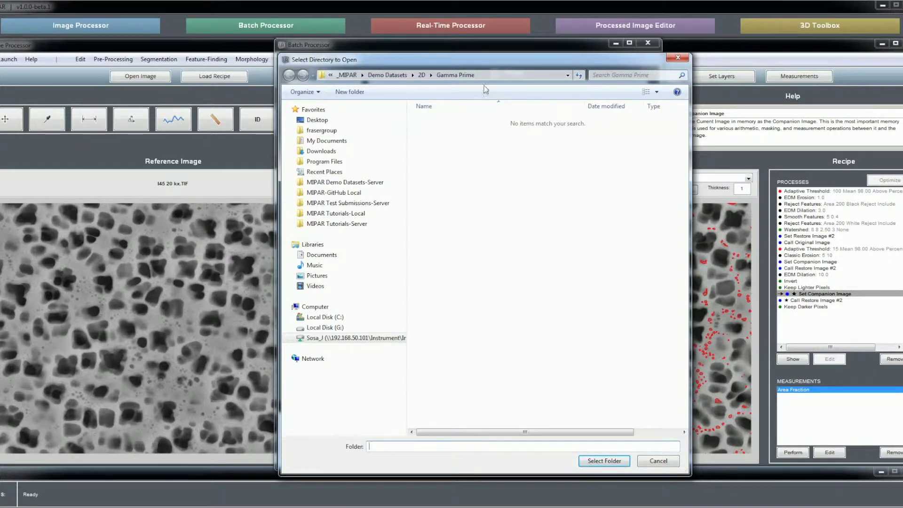
pyautogui.moveTo(489, 63); pyautogui.dragTo(455, 57)
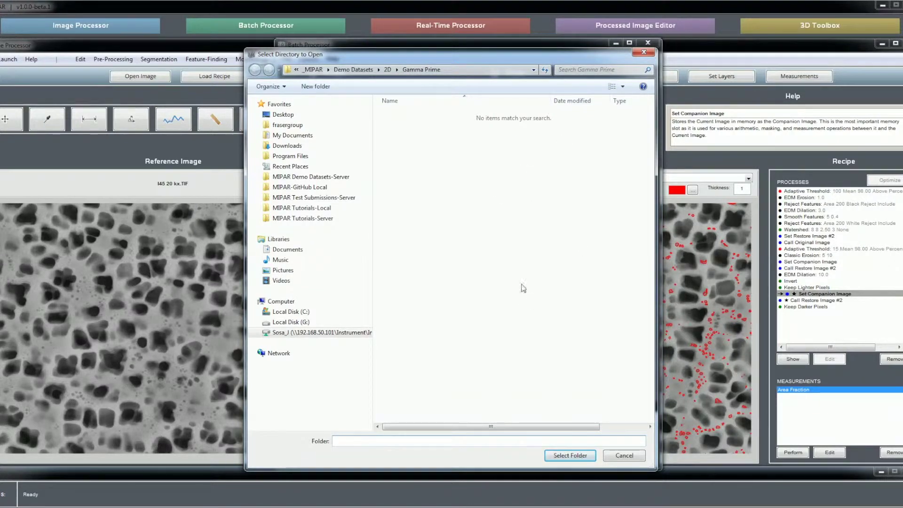
pyautogui.click(570, 455)
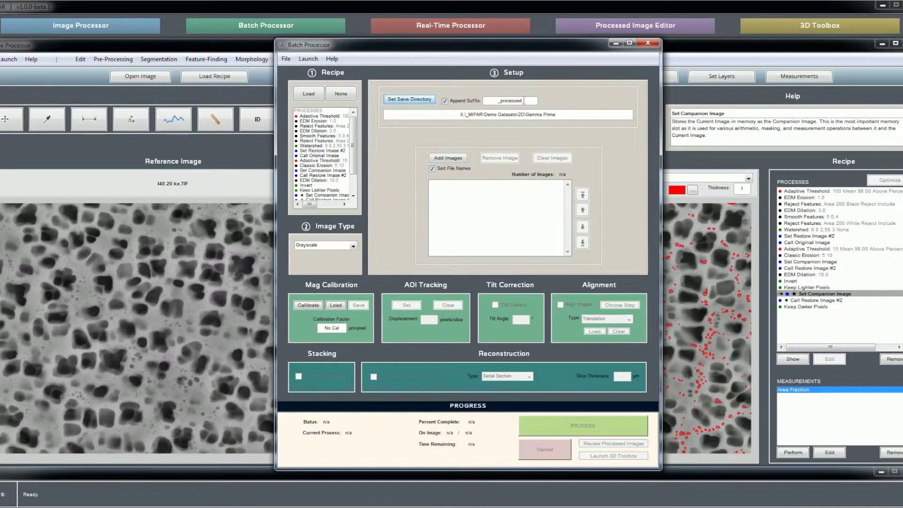
pyautogui.click(464, 102)
pyautogui.click(465, 102)
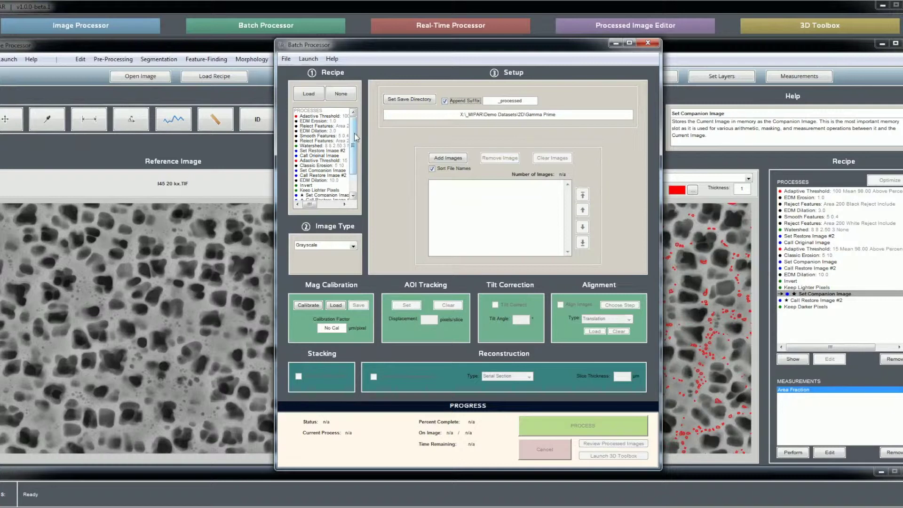
pyautogui.moveTo(356, 137)
pyautogui.mouseDown()
pyautogui.moveTo(356, 160)
pyautogui.moveTo(356, 129)
pyautogui.mouseUp()
pyautogui.doubleClick(520, 99)
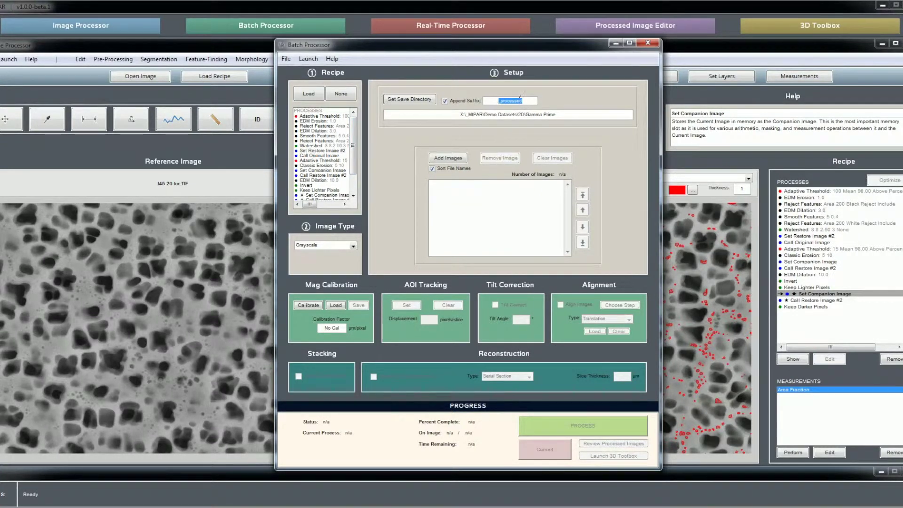
pyautogui.click(522, 100)
pyautogui.moveTo(530, 101); pyautogui.dragTo(498, 101)
pyautogui.click(526, 100)
pyautogui.click(458, 159)
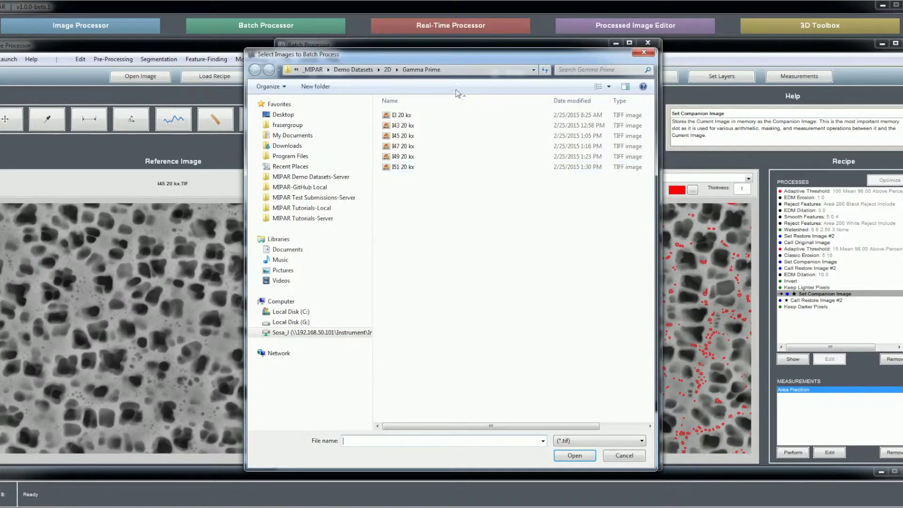
# - Select I43 through I51 20 kx and add the five images to the batch list
pyautogui.click(433, 126)
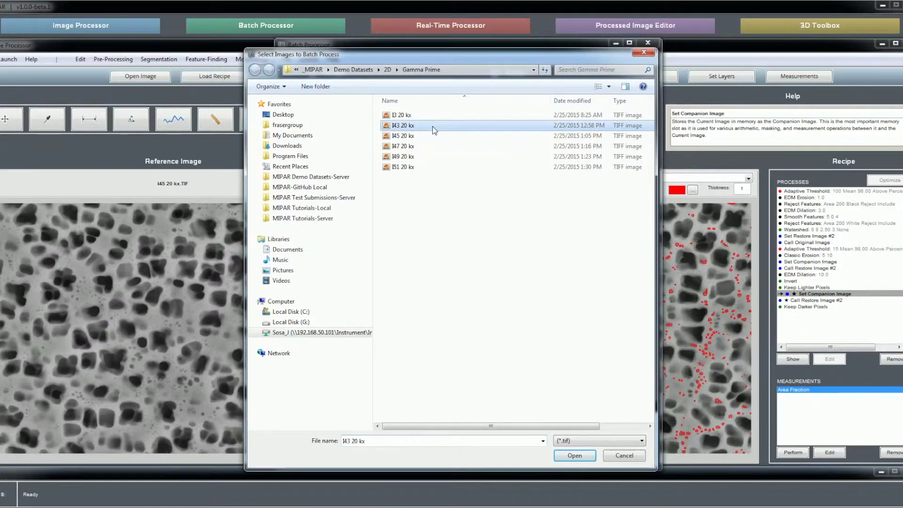
pyautogui.keyDown('shift'); pyautogui.click(415, 168); pyautogui.keyUp('shift')
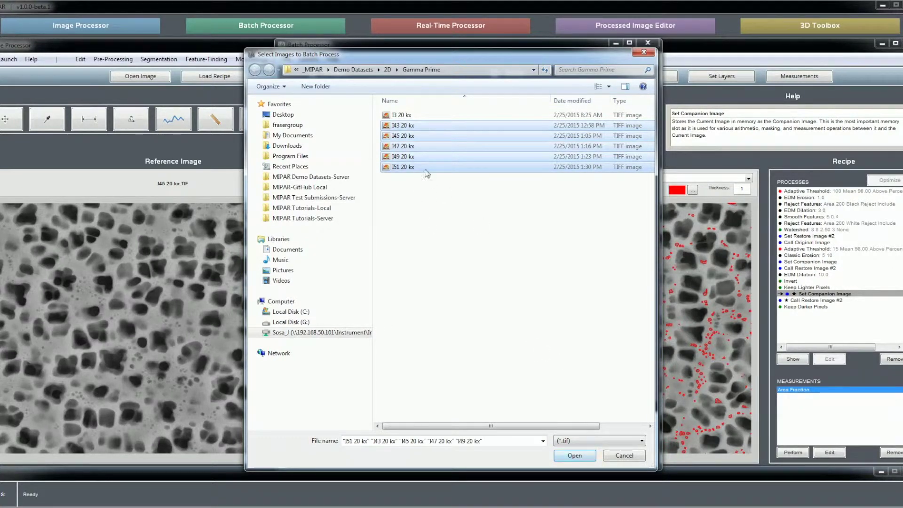
pyautogui.click(575, 455)
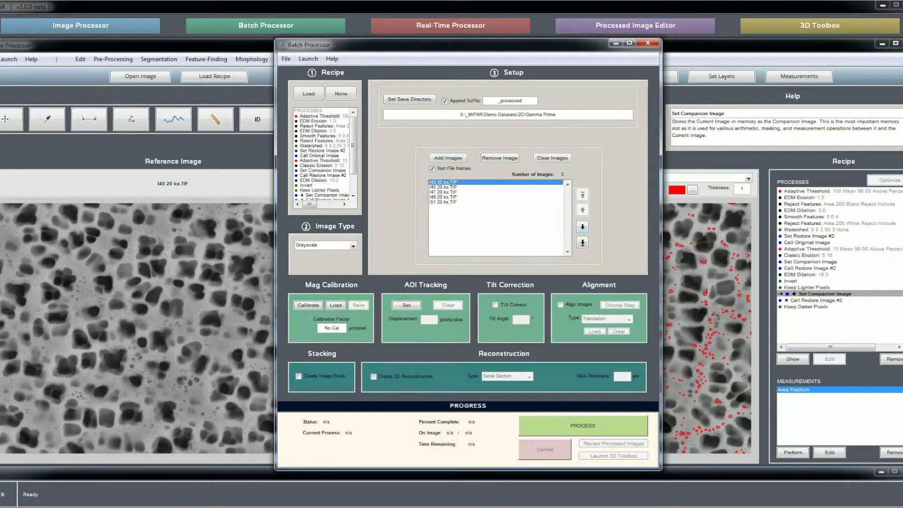
pyautogui.click(582, 227)
# - Shift I43 20 kx.TIF around the batch list and restore the I43-to-I51 order
pyautogui.click(582, 227)
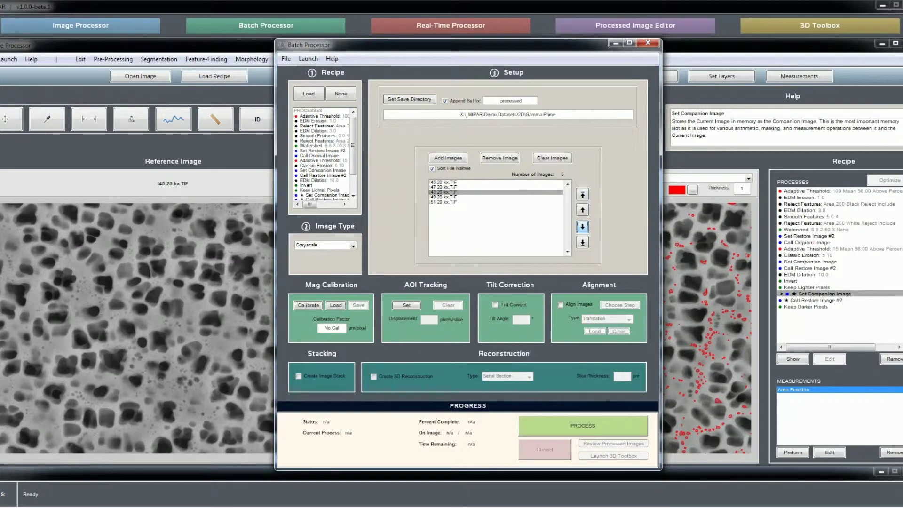
pyautogui.click(582, 195)
pyautogui.click(582, 227)
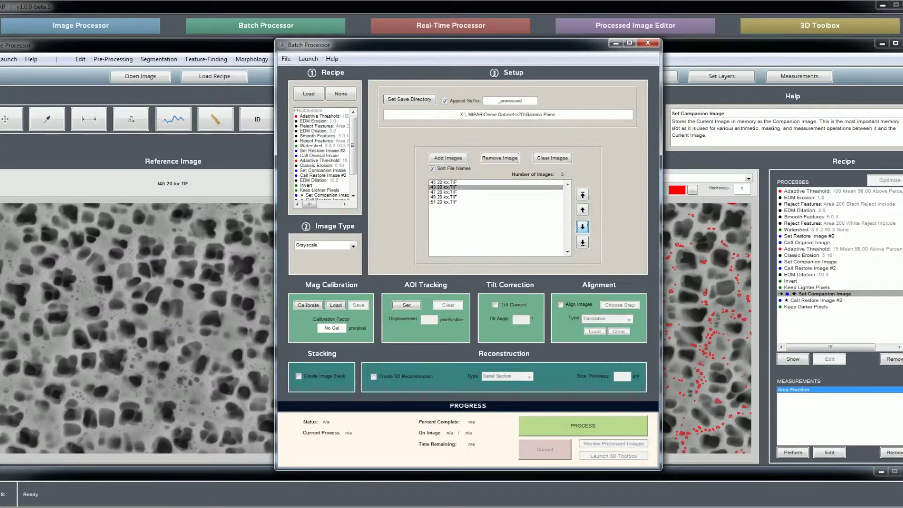
pyautogui.click(582, 227)
pyautogui.click(582, 242)
pyautogui.click(583, 210)
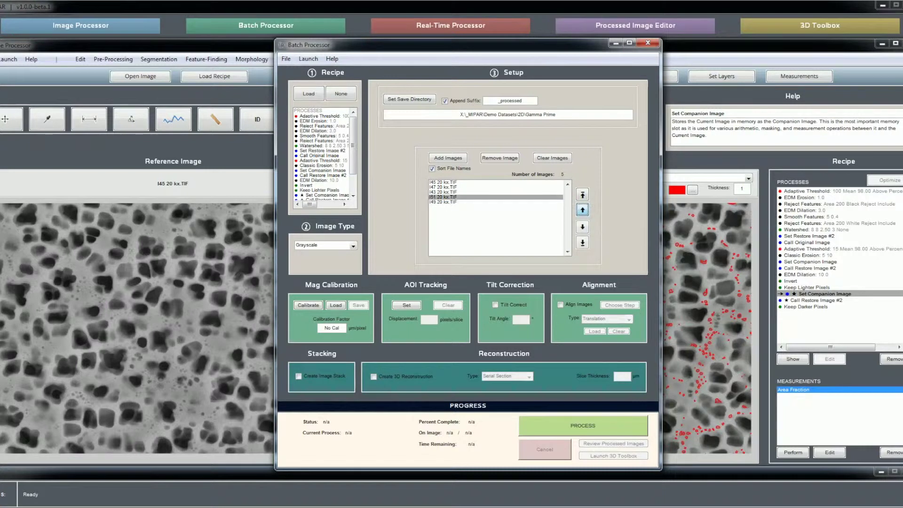
pyautogui.click(582, 243)
pyautogui.click(443, 192)
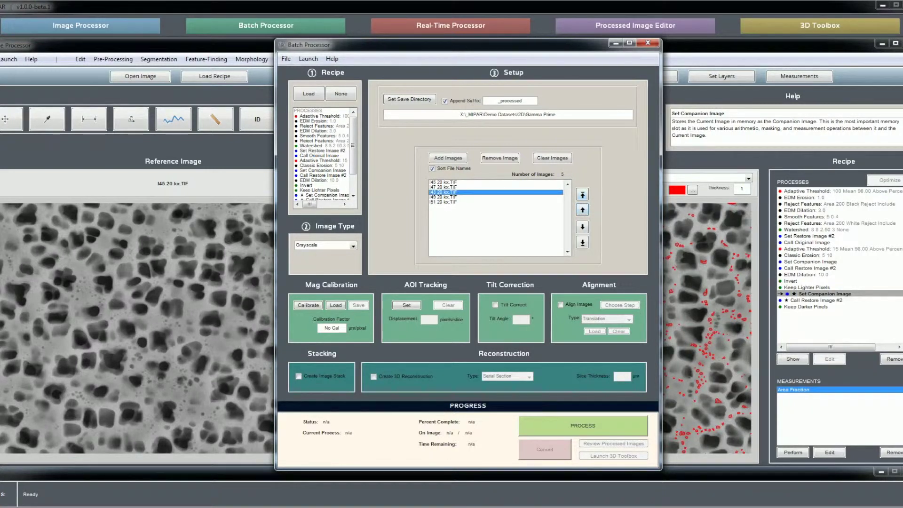
pyautogui.click(582, 209)
pyautogui.click(582, 210)
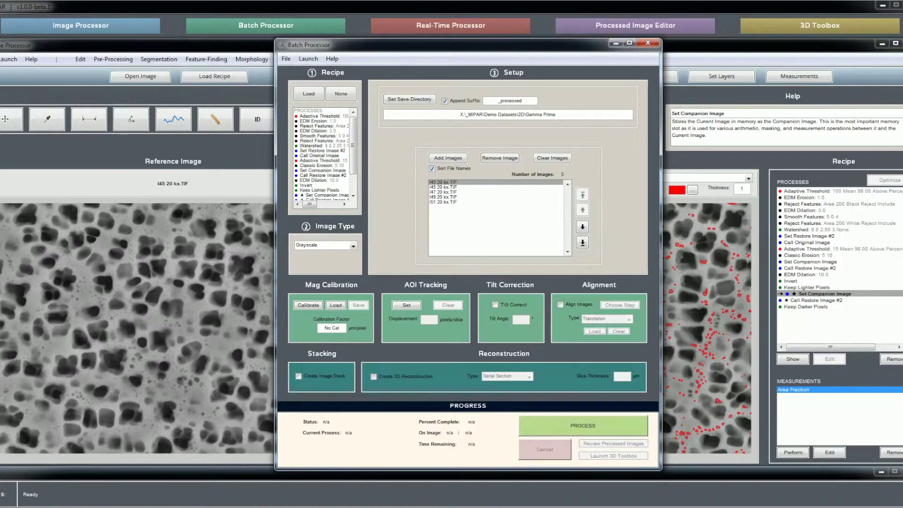
pyautogui.press('Tab')
# - Add I47, I49 and I51 20 kx to the batch list again
pyautogui.click(448, 158)
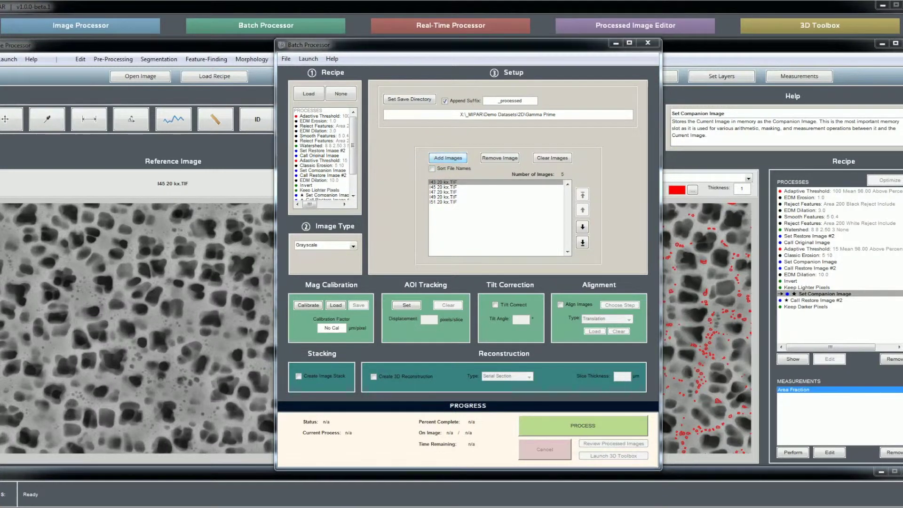
pyautogui.click(403, 145)
pyautogui.keyDown('shift'); pyautogui.click(403, 167); pyautogui.keyUp('shift')
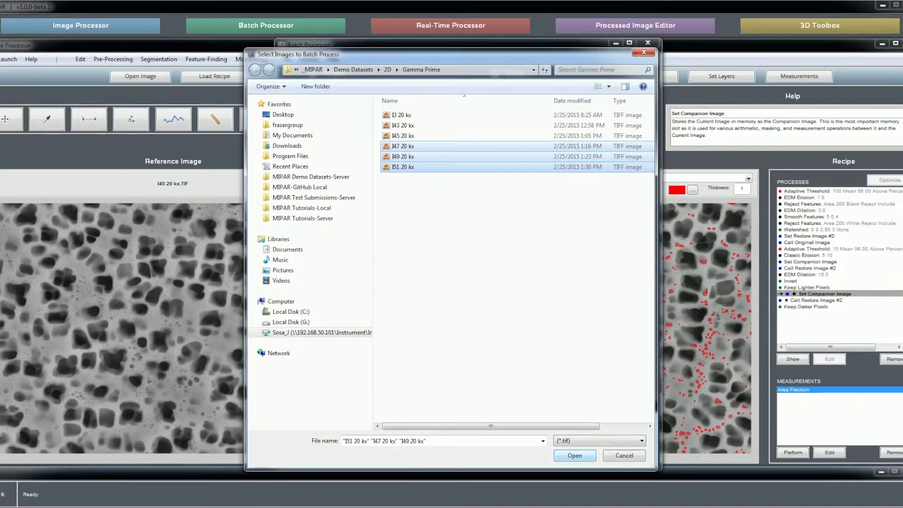
pyautogui.press('Return')
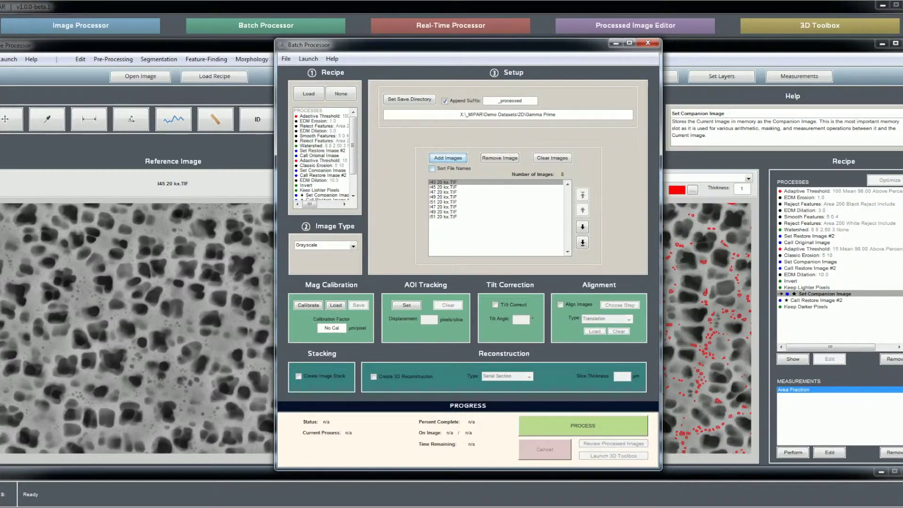
# - Turn Sort File Names back on and remove a duplicate entry
pyautogui.press('Tab')
pyautogui.press('space')
pyautogui.click(496, 216)
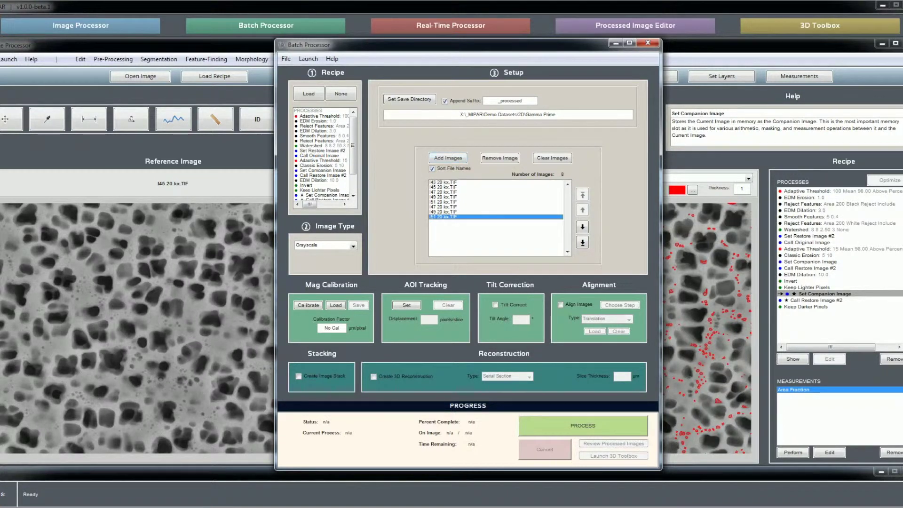
pyautogui.click(499, 158)
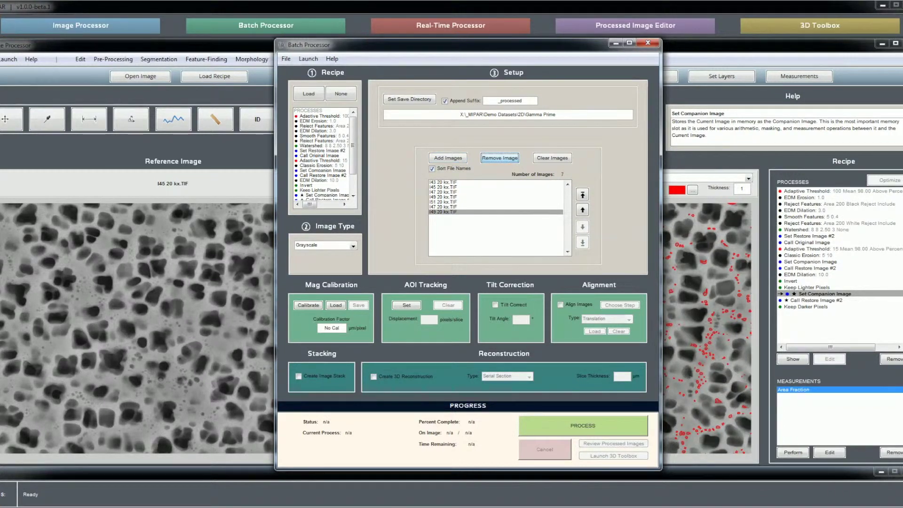
# - Remove the remaining duplicate entries, including I47 20 kx.TIF, and close the I43 preview
pyautogui.click(500, 158)
pyautogui.click(487, 158)
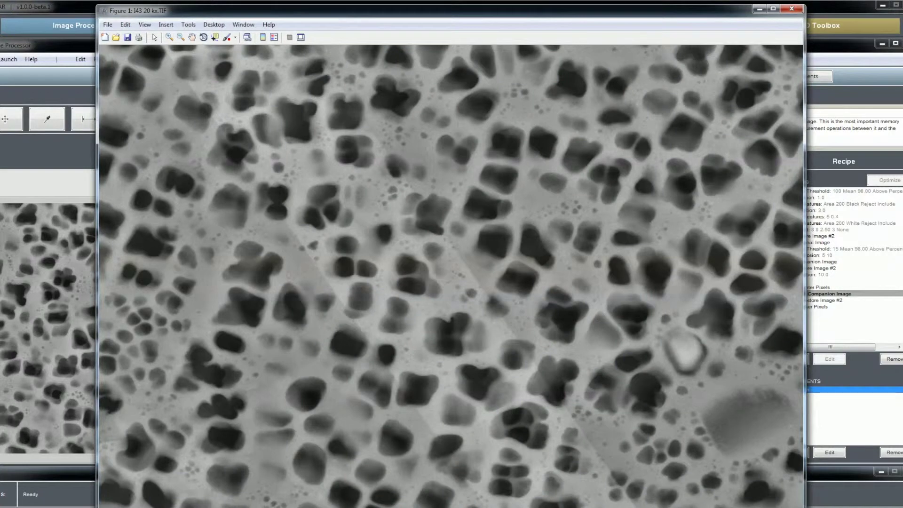
pyautogui.click(792, 9)
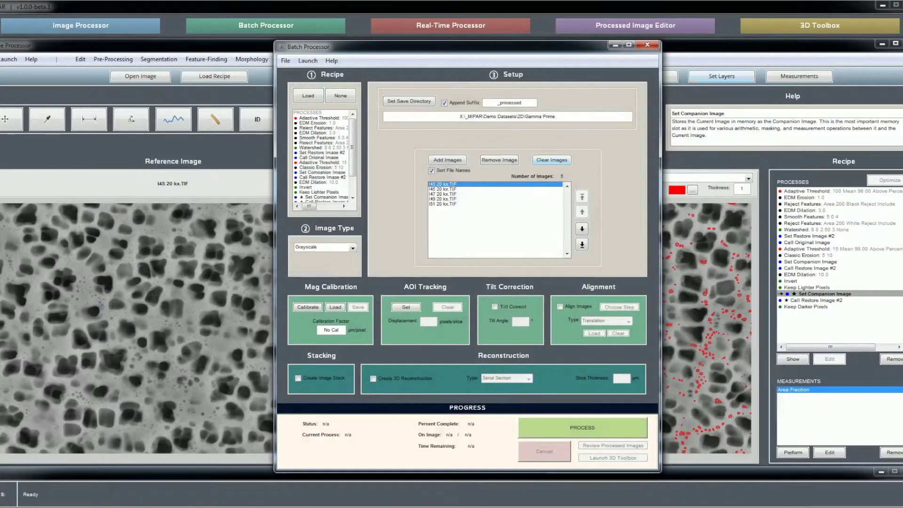
# - Preview the I47 20 kx.TIF and I45 20 kx.TIF images, closing each Figure window
pyautogui.doubleClick(442, 194)
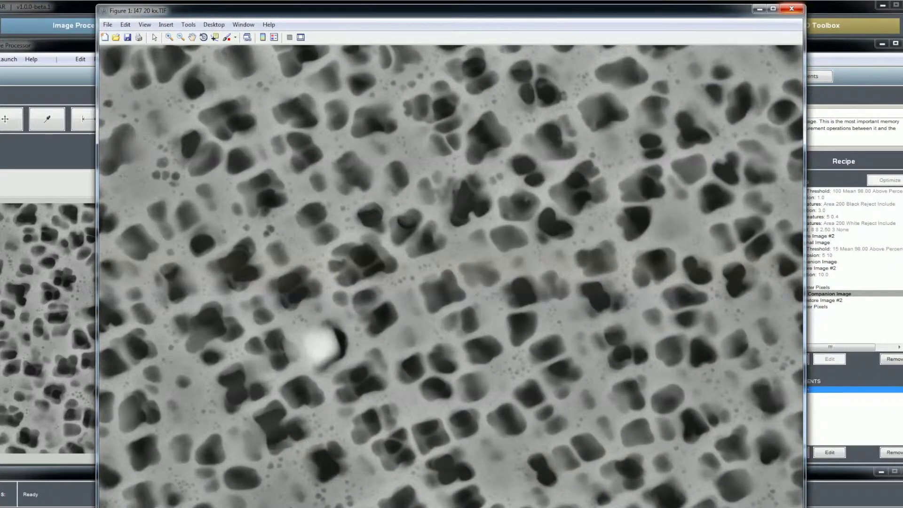
pyautogui.click(791, 8)
pyautogui.click(442, 189)
pyautogui.doubleClick(442, 189)
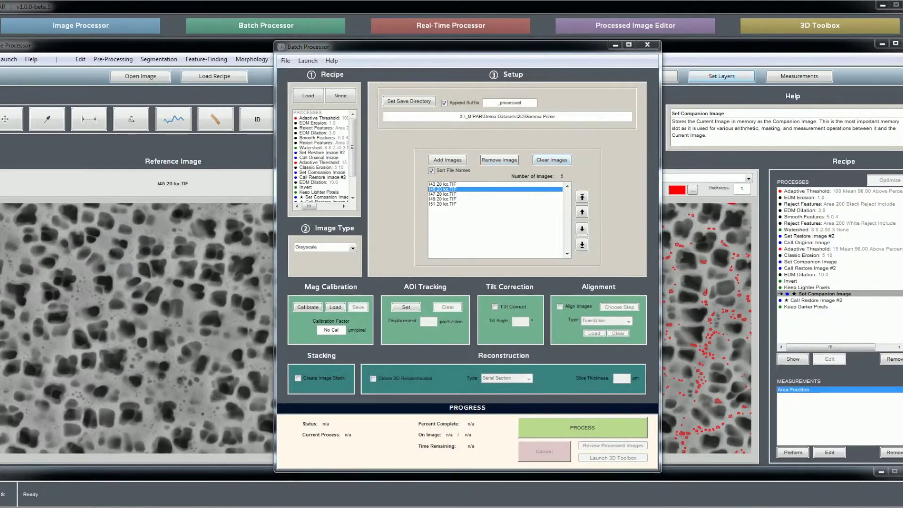
pyautogui.click(792, 9)
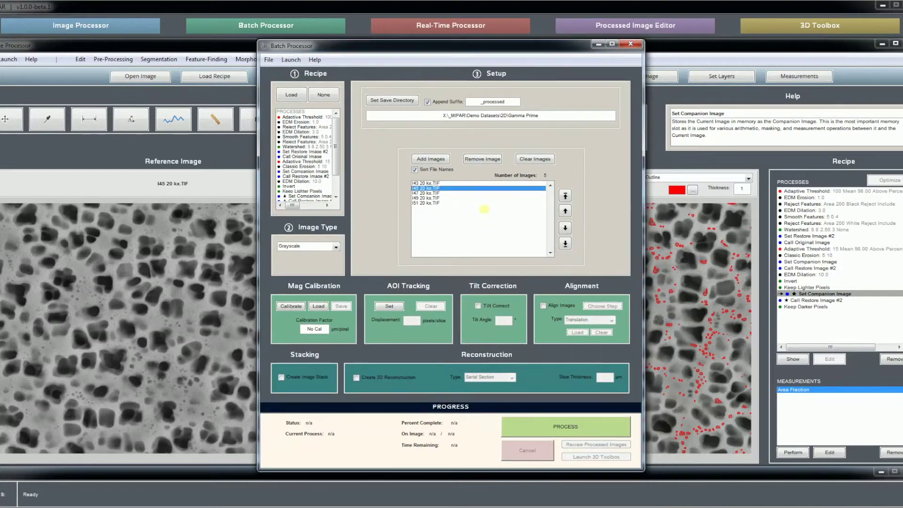
# - Run PROCESS on all five Gamma Prime images until the status reads Complete at 100%
pyautogui.click(463, 254)
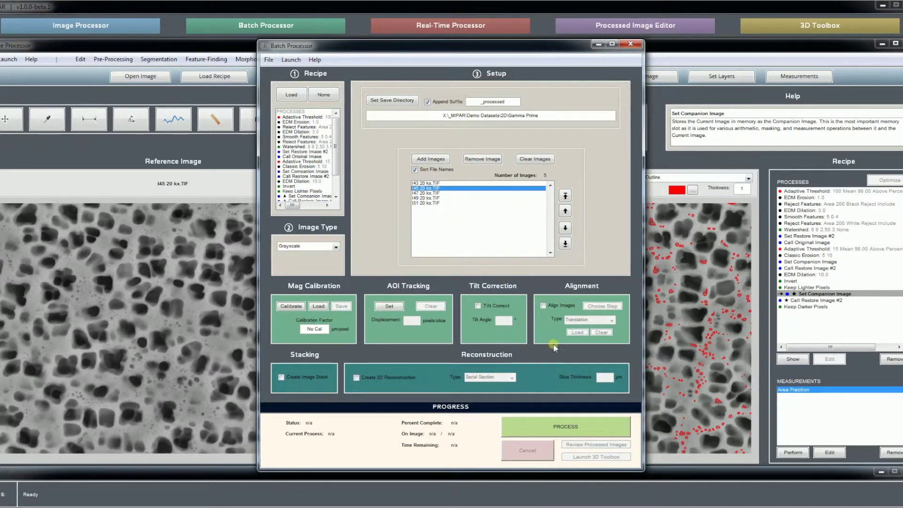
pyautogui.click(564, 428)
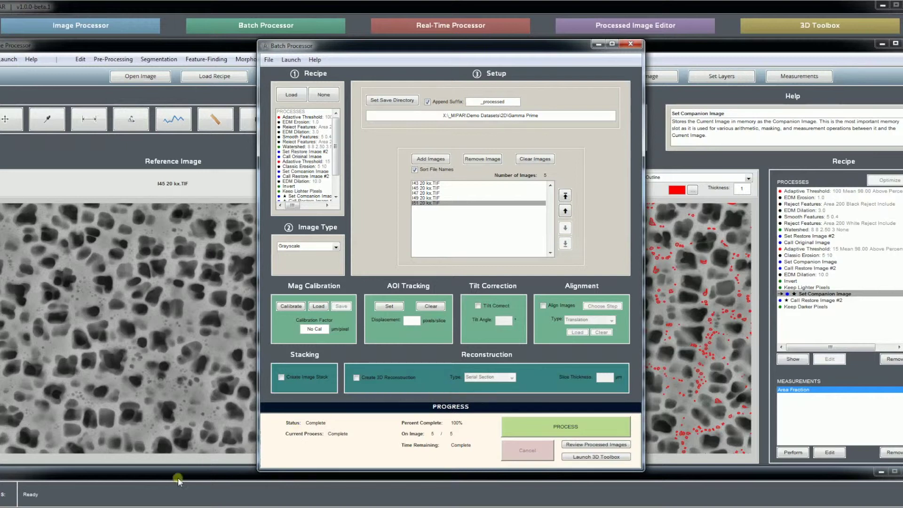
# - Open the processed folder of 10 output TIFFs and view I43 20 kx_processed_Secondary in Photo Viewer
pyautogui.click(137, 500)
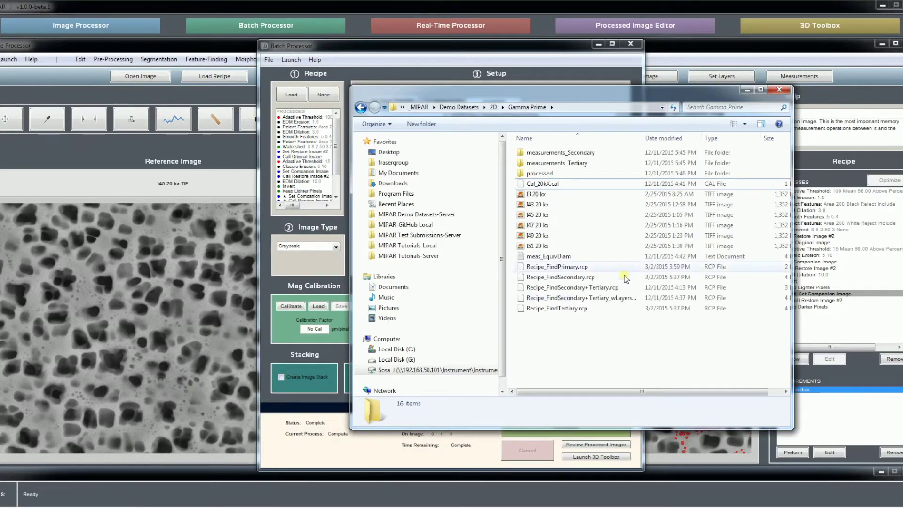
pyautogui.moveTo(625, 91); pyautogui.dragTo(292, 91)
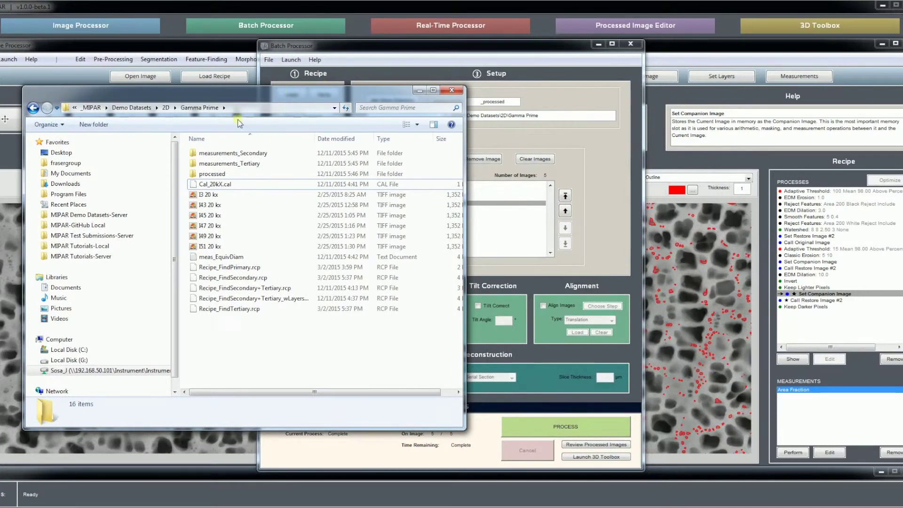
pyautogui.doubleClick(235, 175)
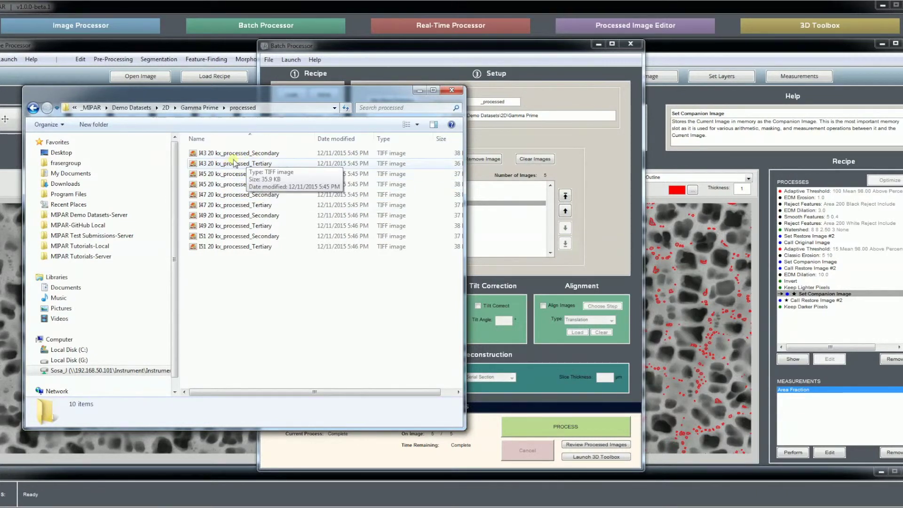
pyautogui.click(266, 154)
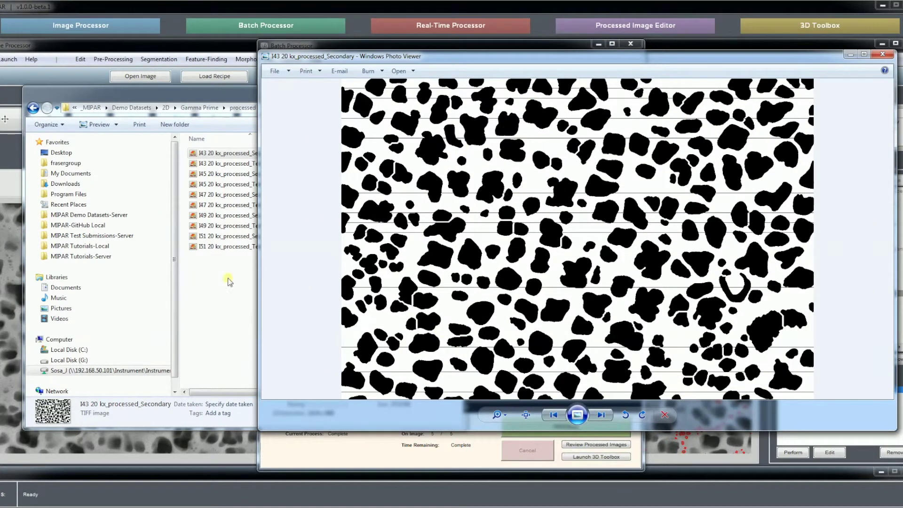
# - Arrange Explorer and Photo Viewer side by side and page through the outputs up to I51 20 kx_processed_Tertiary
pyautogui.click(235, 96)
pyautogui.moveTo(311, 97); pyautogui.dragTo(265, 83)
pyautogui.moveTo(365, 56); pyautogui.dragTo(397, 57)
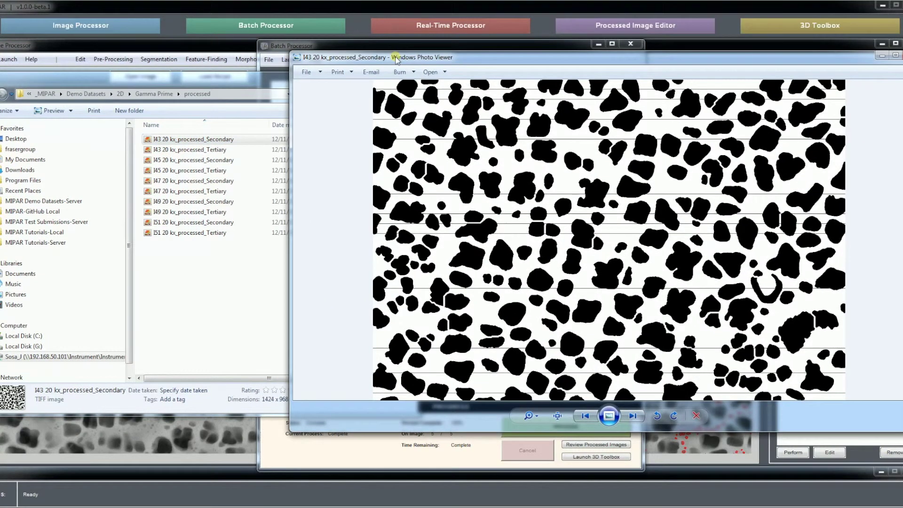
pyautogui.click(635, 417)
pyautogui.click(636, 416)
pyautogui.click(636, 416)
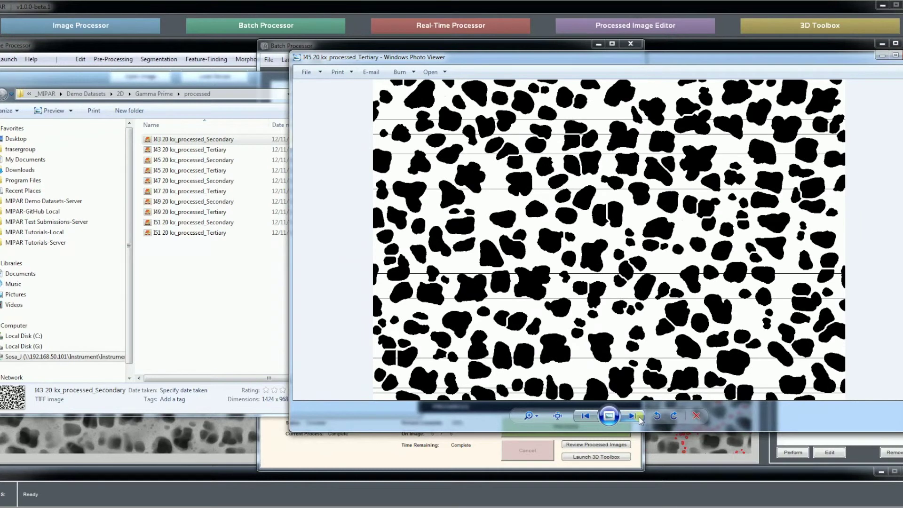
pyautogui.click(636, 416)
pyautogui.click(636, 417)
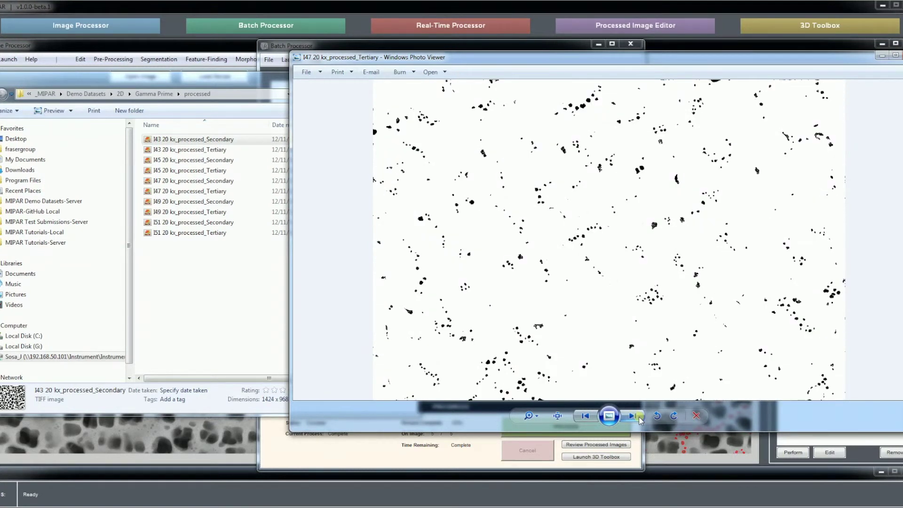
pyautogui.click(635, 417)
pyautogui.click(635, 417)
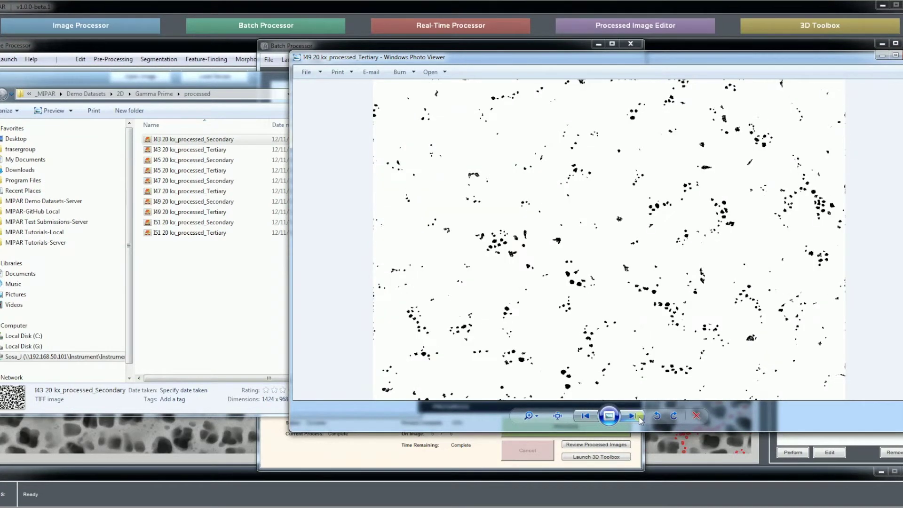
pyautogui.click(636, 417)
pyautogui.click(636, 416)
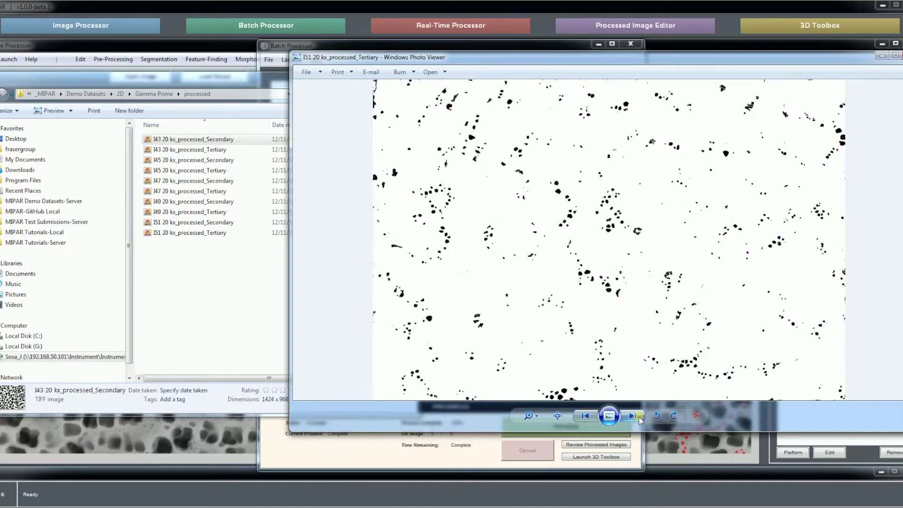
# - Wrap around to view the I43 tertiary and I49 outputs, then close Photo Viewer
pyautogui.click(636, 416)
pyautogui.click(636, 417)
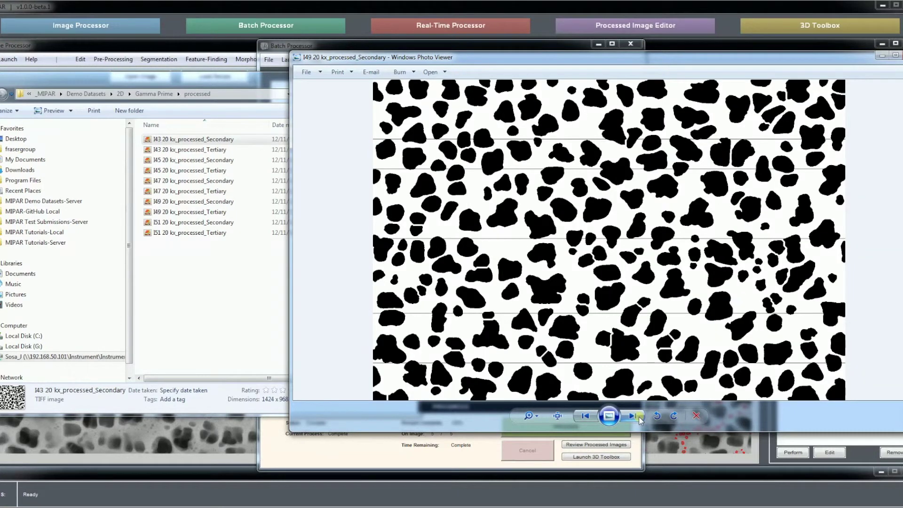
pyautogui.click(638, 416)
pyautogui.moveTo(548, 64); pyautogui.dragTo(428, 70)
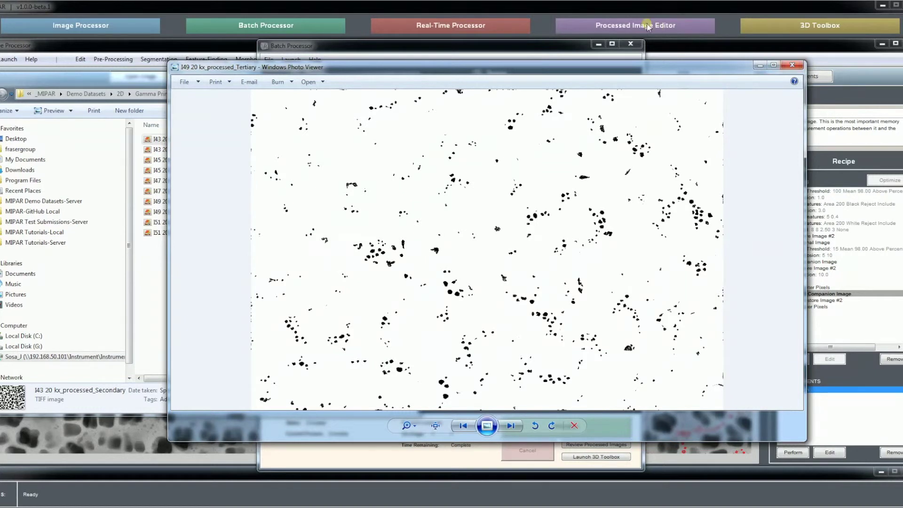
pyautogui.click(792, 65)
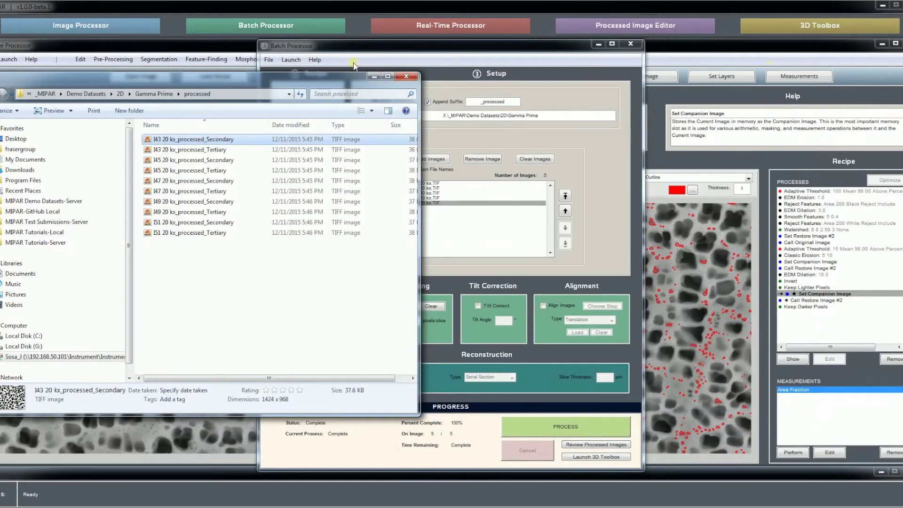
# - Open measurements_Secondary from Gamma Prime's measurements_Secondary folder as an Excel spreadsheet of five area fractions
pyautogui.moveTo(308, 83); pyautogui.dragTo(445, 91)
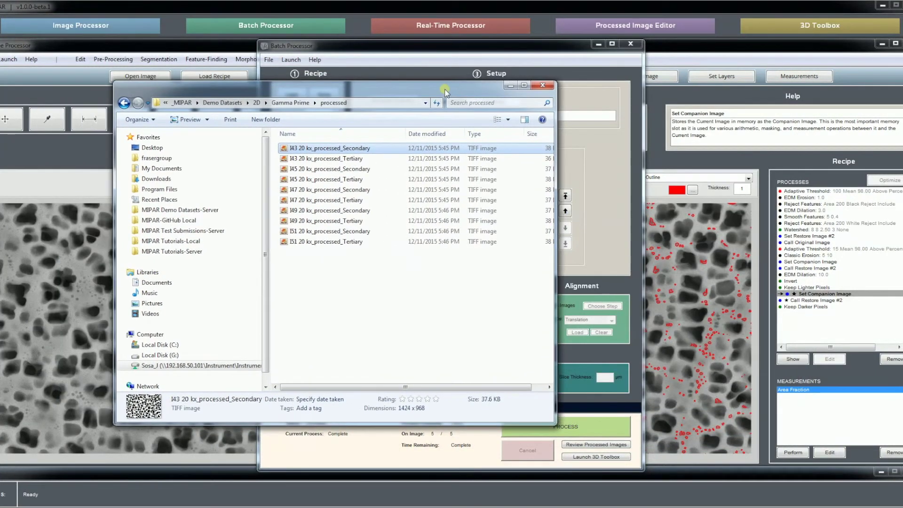
pyautogui.click(289, 101)
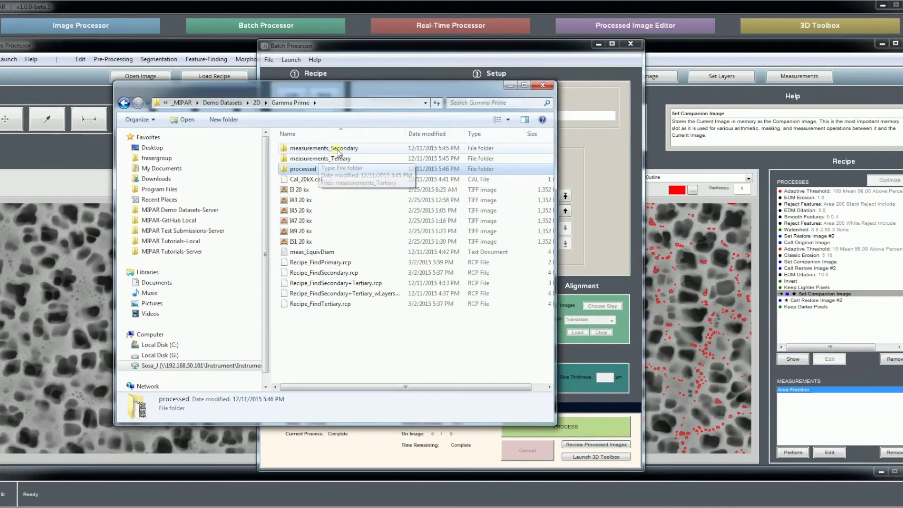
pyautogui.doubleClick(337, 149)
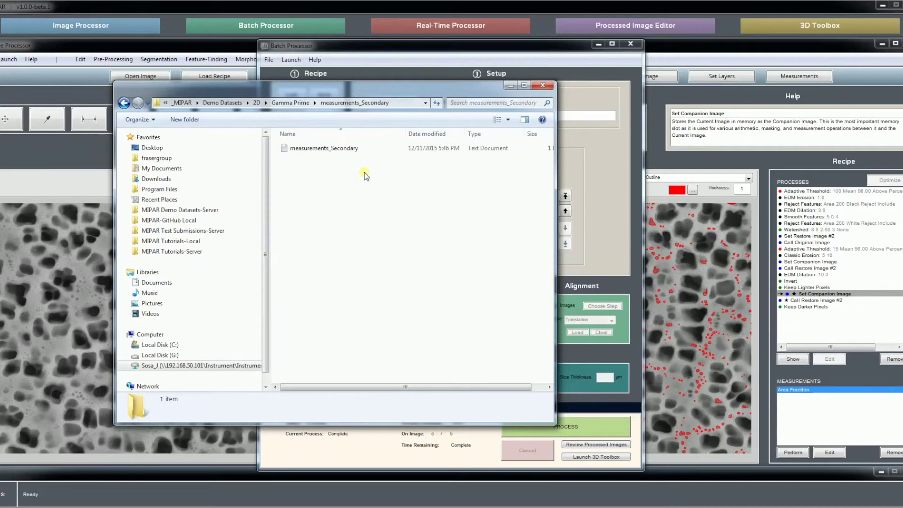
pyautogui.moveTo(323, 149); pyautogui.dragTo(182, 501)
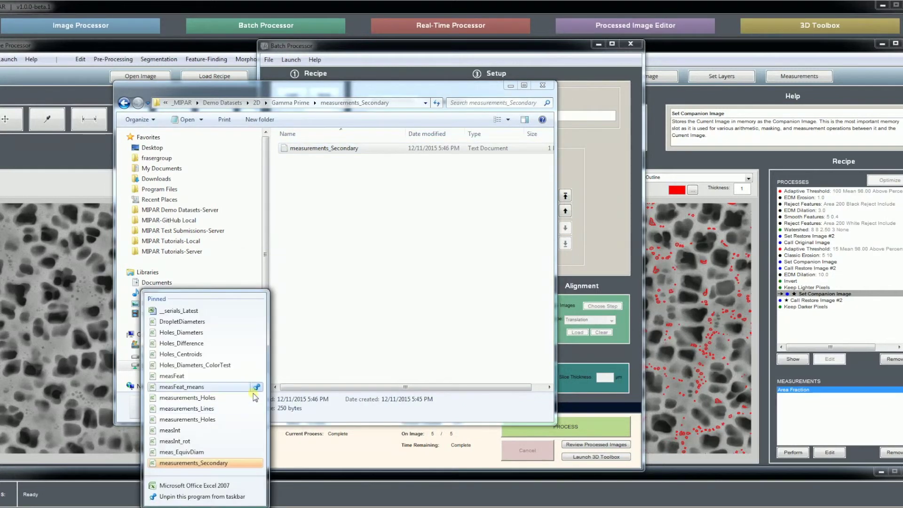
pyautogui.click(218, 463)
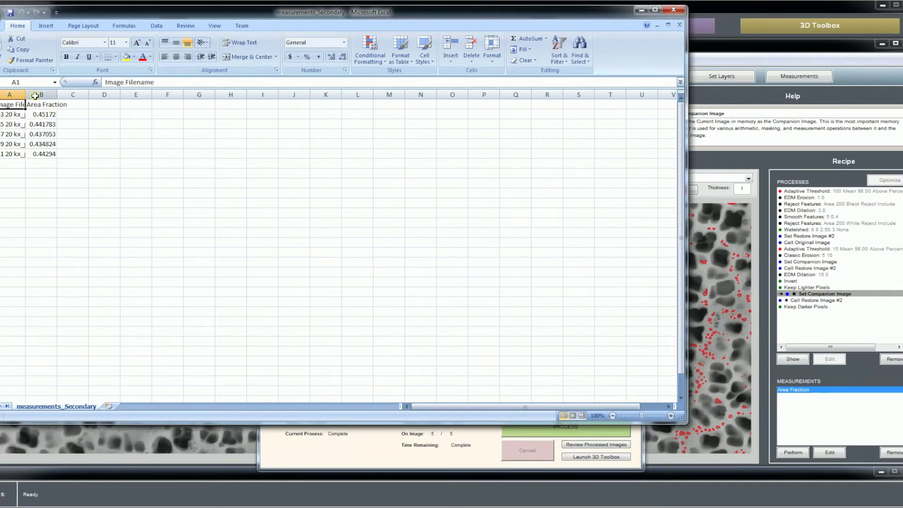
# - Autofit columns A and B of measurements_Secondary to show full filenames and the Area Fraction header
pyautogui.doubleClick(26, 94)
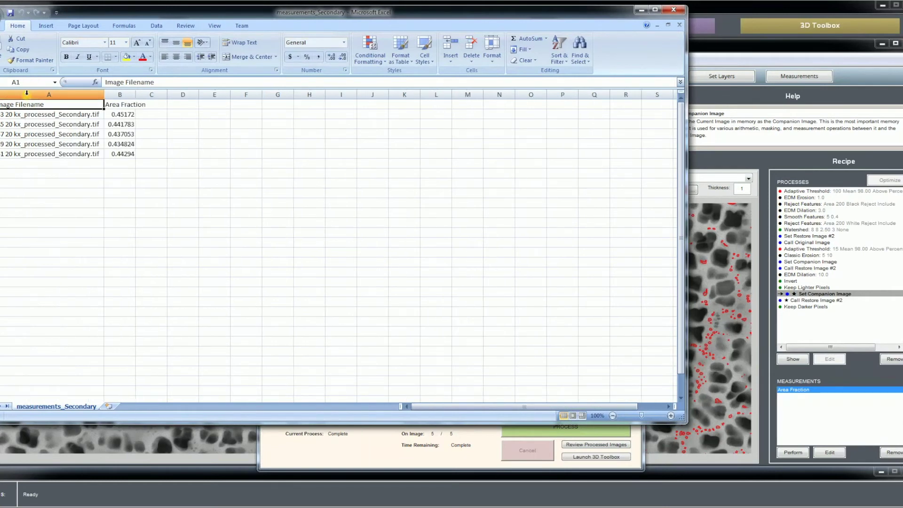
pyautogui.doubleClick(137, 95)
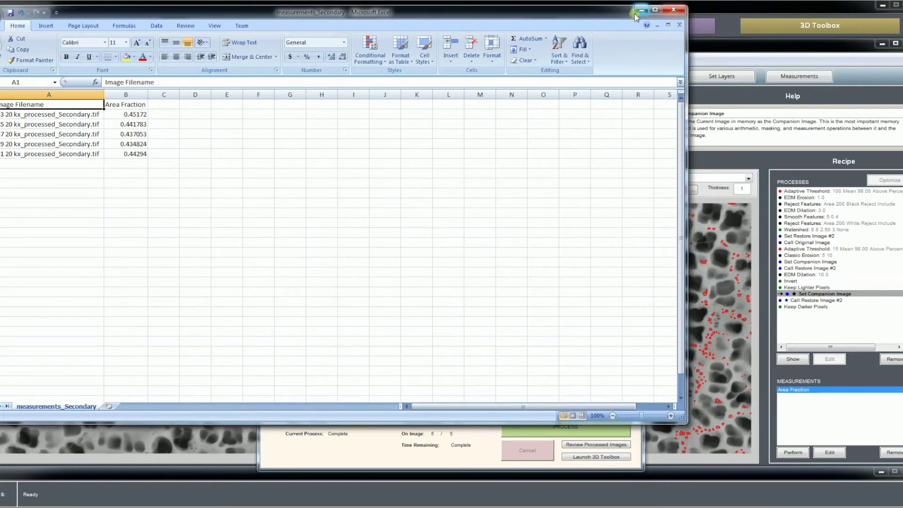
pyautogui.moveTo(606, 13); pyautogui.dragTo(680, 37)
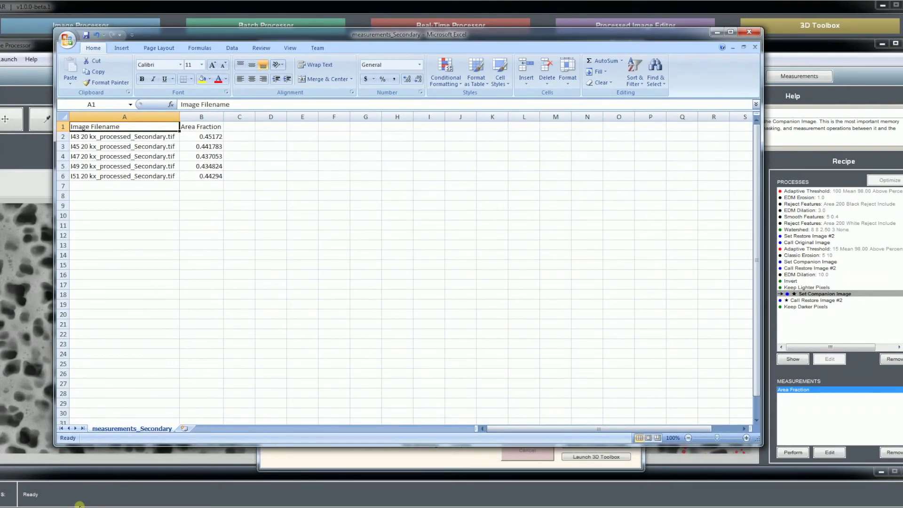
# - Open measurements_Tertiary read-only in a new Excel window
pyautogui.hotkey('ctrl', 'o')
pyautogui.click(290, 102)
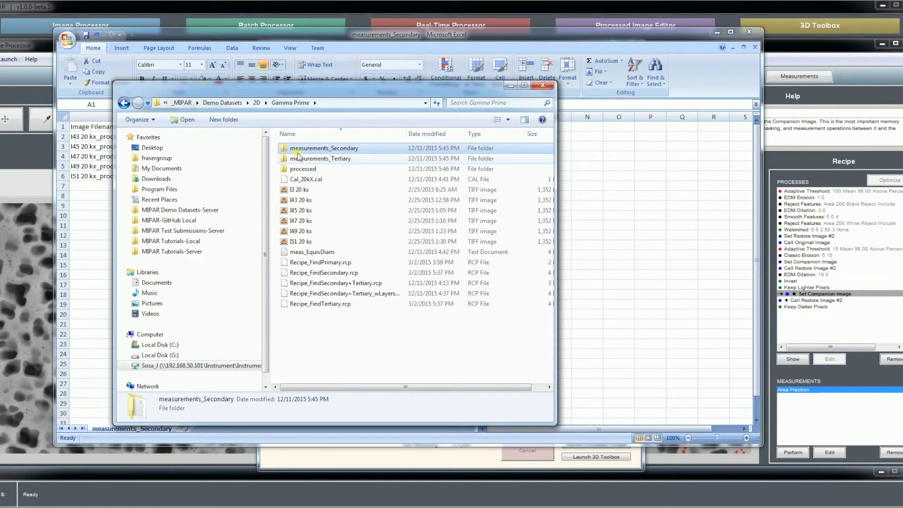
pyautogui.doubleClick(320, 159)
pyautogui.click(320, 149)
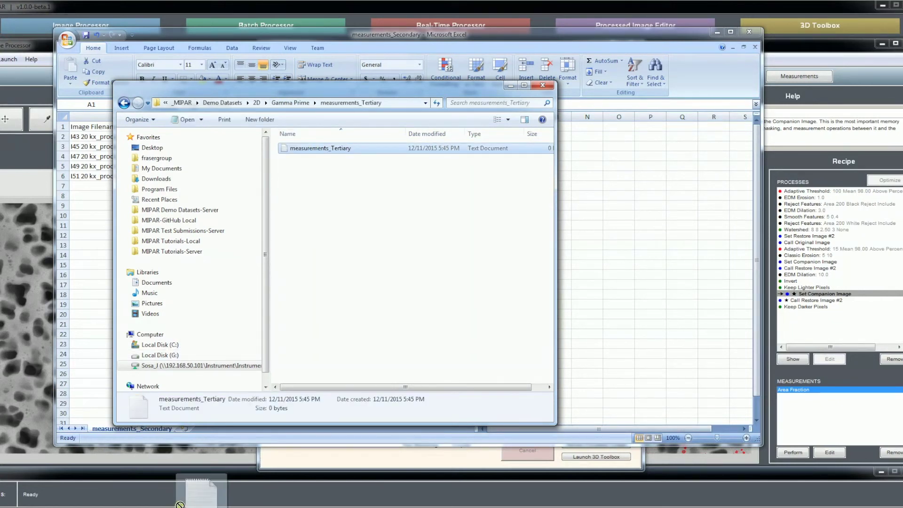
pyautogui.rightClick(205, 502)
pyautogui.click(196, 452)
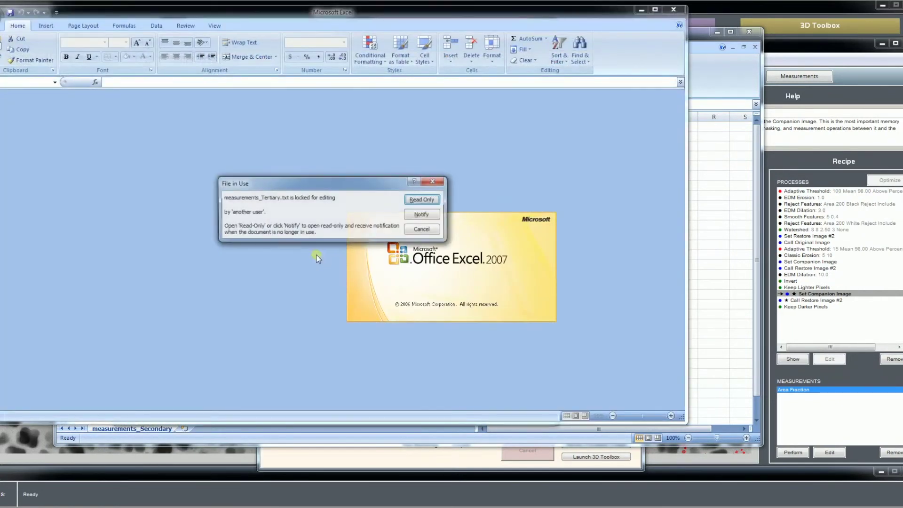
pyautogui.click(423, 200)
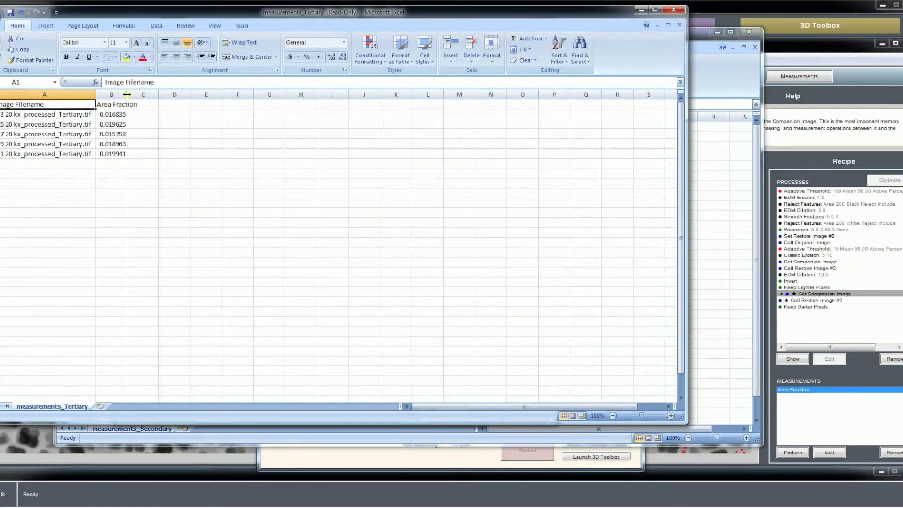
# - Autofit column B of measurements_Tertiary, then close it without saving
pyautogui.doubleClick(127, 95)
pyautogui.moveTo(343, 12); pyautogui.dragTo(359, 32)
pyautogui.click(689, 30)
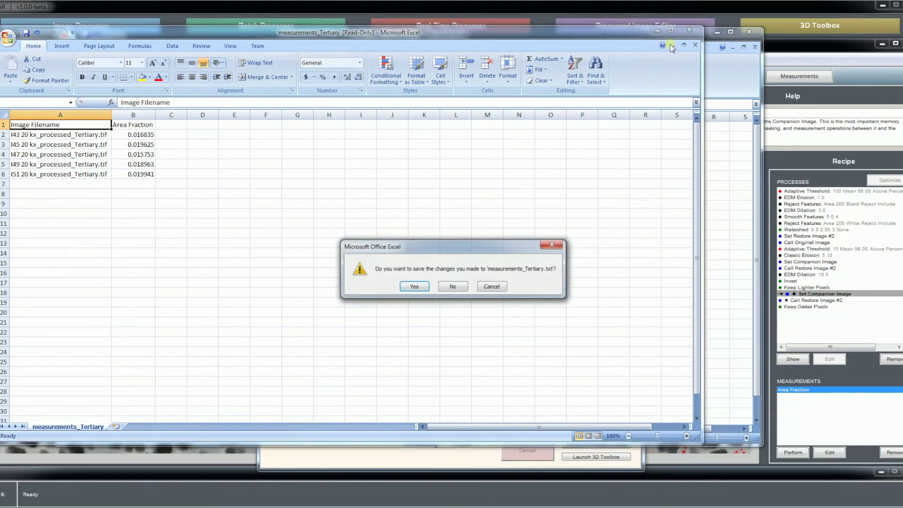
pyautogui.click(457, 286)
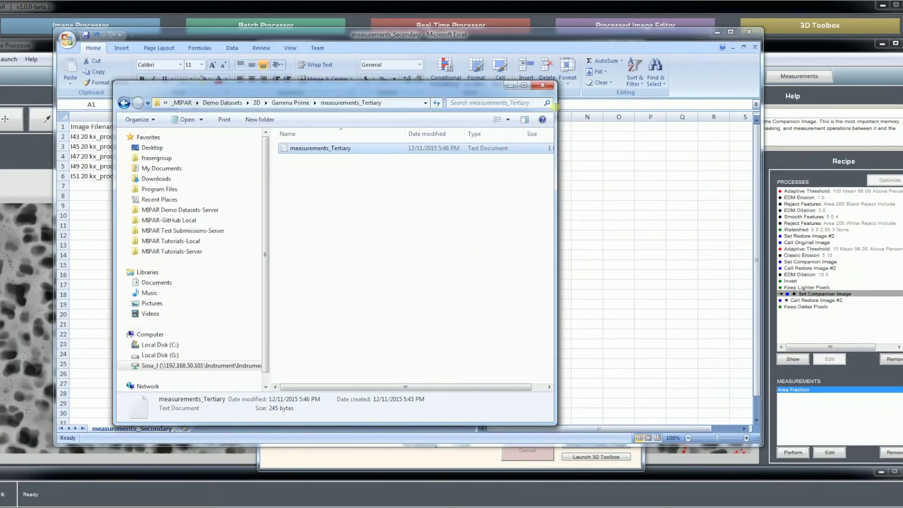
# - Close measurements_Secondary without saving and leave the measurements_Tertiary folder in view
pyautogui.click(748, 32)
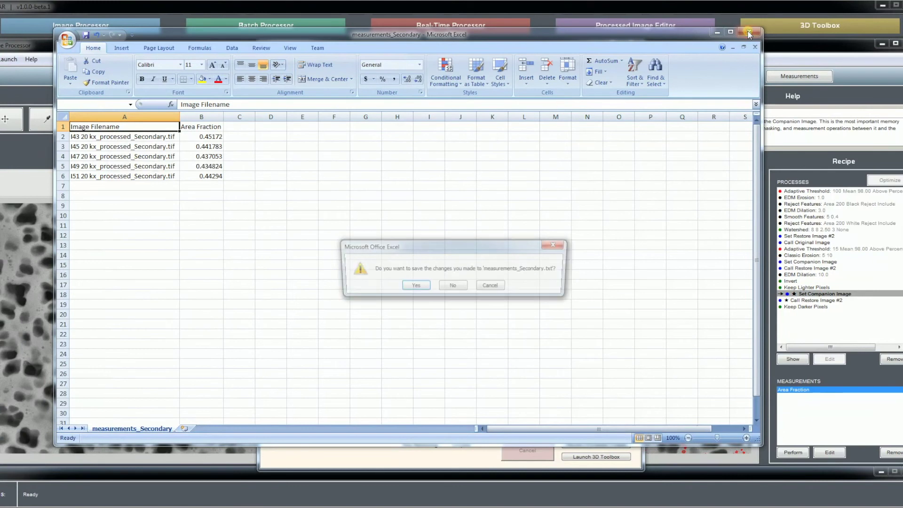
pyautogui.click(454, 287)
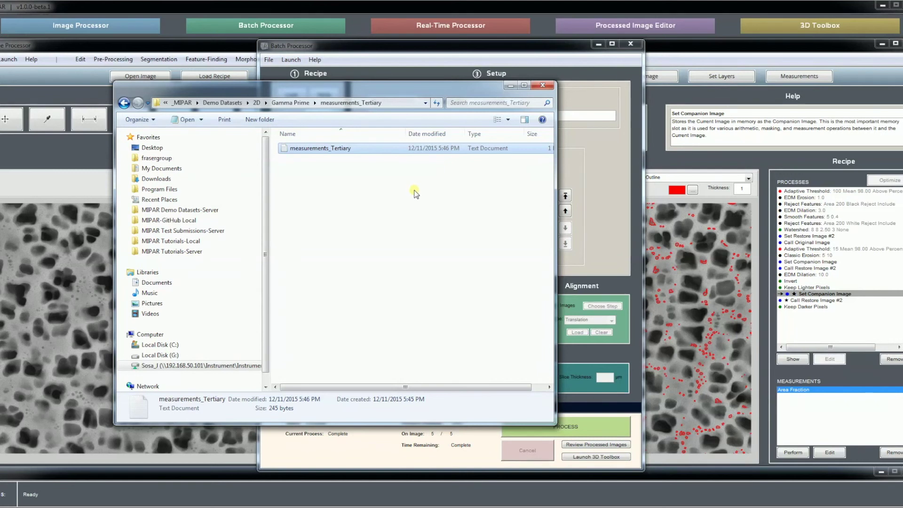
pyautogui.moveTo(404, 89); pyautogui.dragTo(385, 88)
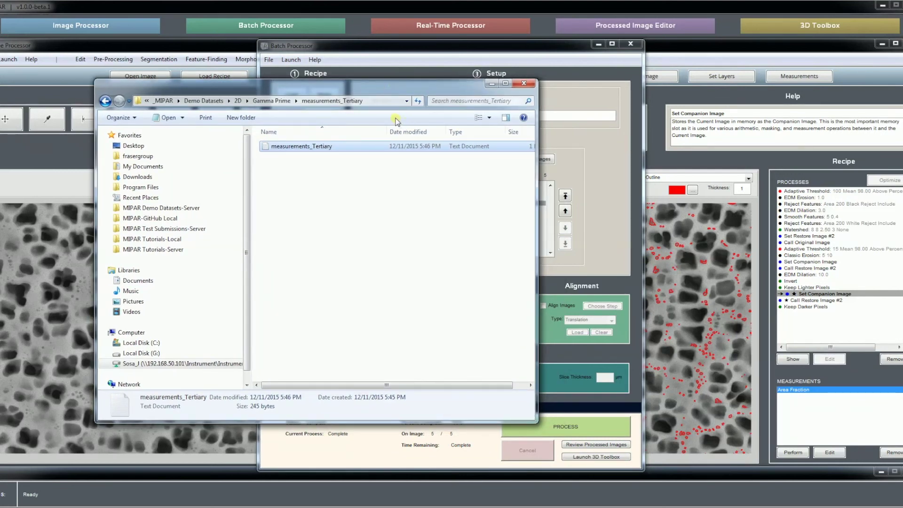